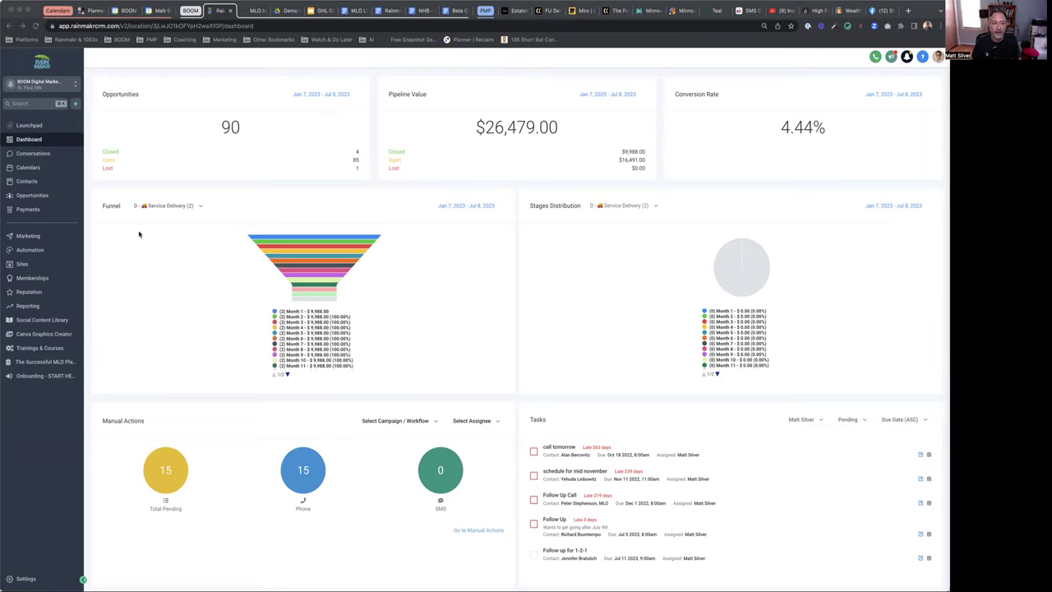
Go from the dashboard to Sites to list the funnel folders
{"action": "left_click", "coordinate": [23, 264]}
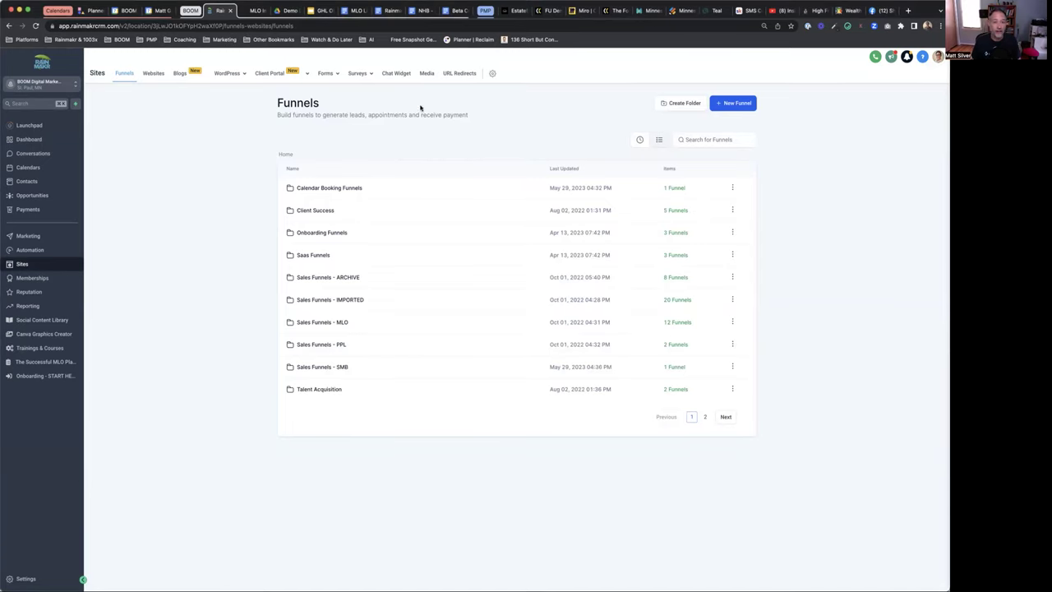
Start a new funnel from templates and open the Template Library
{"action": "left_click", "coordinate": [732, 106]}
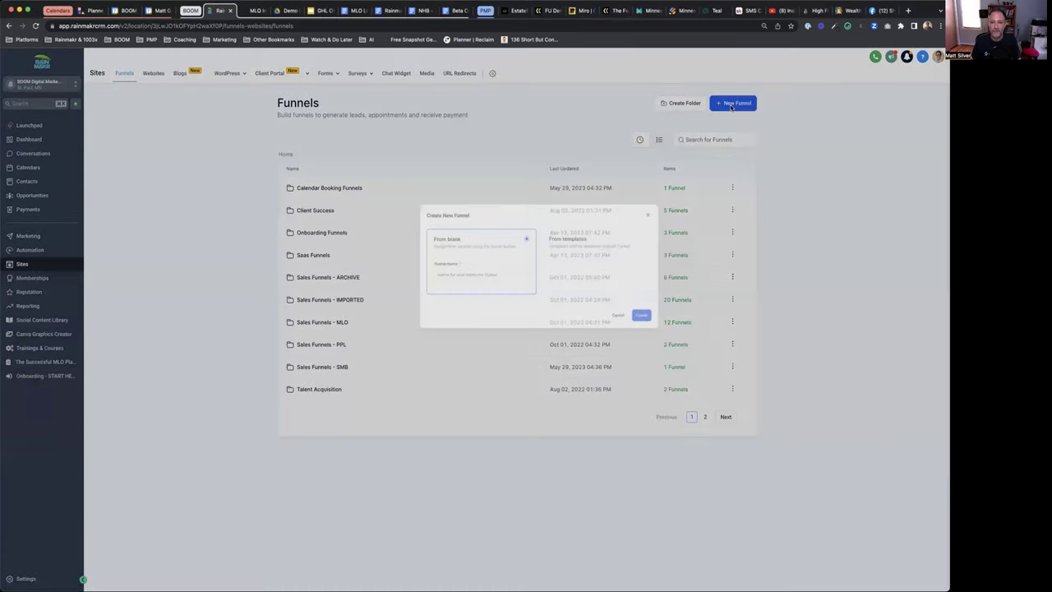
{"action": "left_click", "coordinate": [517, 294]}
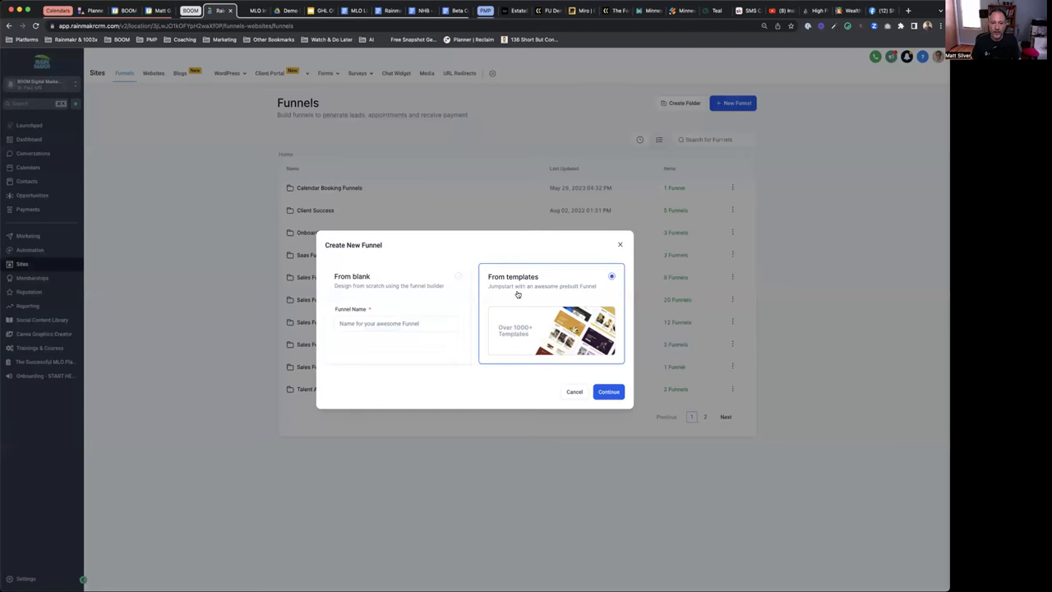
{"action": "left_click", "coordinate": [609, 392]}
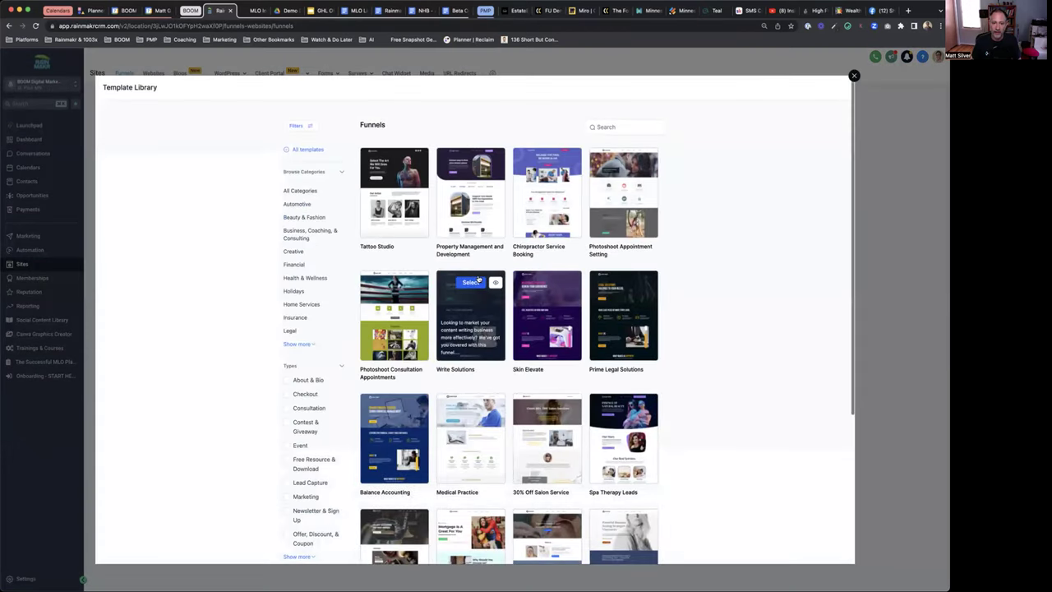
Scroll the Template Library, loading three more batches of funnel templates
{"action": "scroll", "coordinate": [478, 279], "scroll_direction": "down", "scroll_amount": 2}
{"action": "scroll", "coordinate": [478, 280], "scroll_direction": "down", "scroll_amount": 1}
{"action": "scroll", "coordinate": [787, 286], "scroll_direction": "down", "scroll_amount": 1}
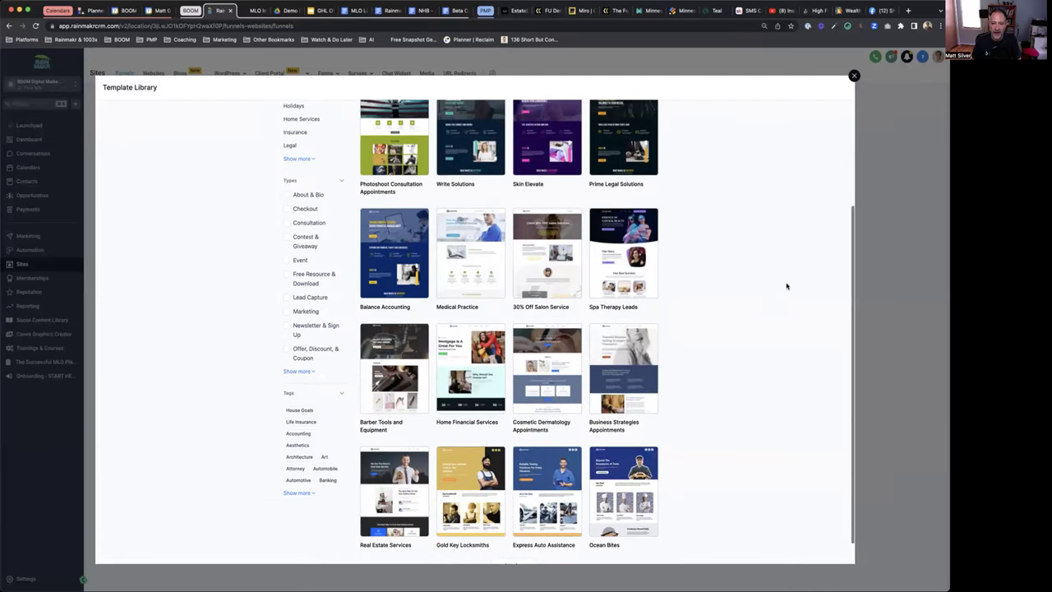
{"action": "scroll", "coordinate": [787, 286], "scroll_direction": "down", "scroll_amount": 1}
{"action": "left_click", "coordinate": [521, 537]}
{"action": "scroll", "coordinate": [746, 433], "scroll_direction": "down", "scroll_amount": 1}
{"action": "scroll", "coordinate": [747, 434], "scroll_direction": "down", "scroll_amount": 2}
{"action": "scroll", "coordinate": [746, 433], "scroll_direction": "down", "scroll_amount": 2}
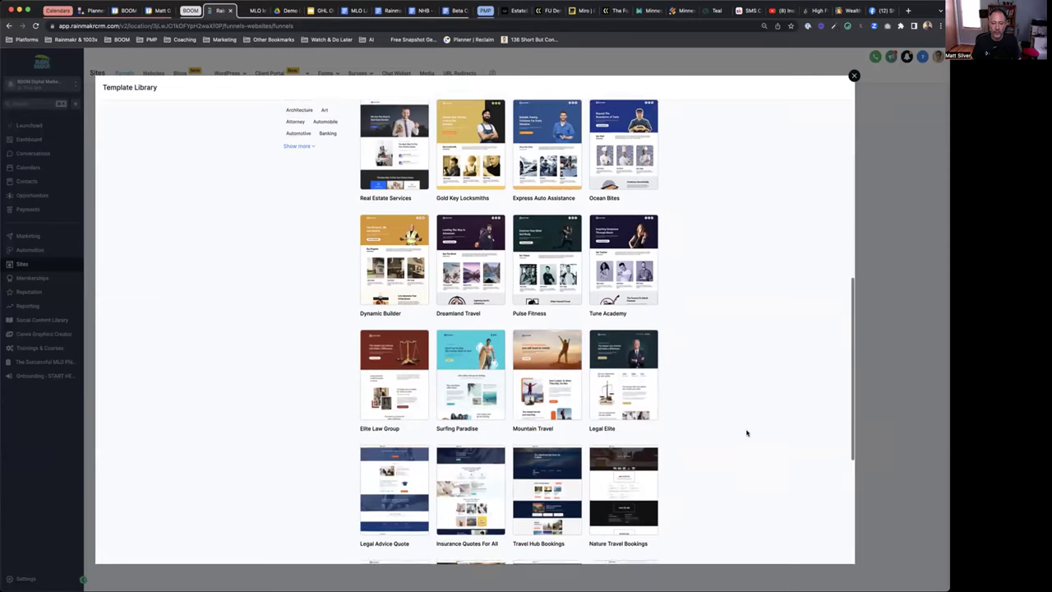
{"action": "scroll", "coordinate": [746, 434], "scroll_direction": "down", "scroll_amount": 2}
{"action": "scroll", "coordinate": [747, 434], "scroll_direction": "down", "scroll_amount": 3}
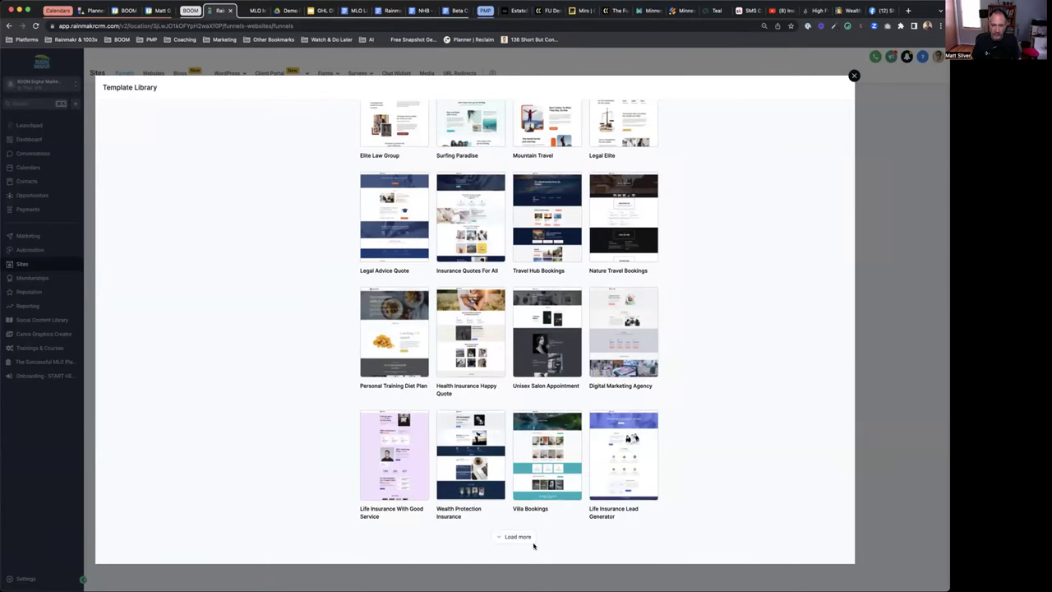
{"action": "left_click", "coordinate": [530, 544]}
{"action": "scroll", "coordinate": [719, 453], "scroll_direction": "down", "scroll_amount": 1}
{"action": "scroll", "coordinate": [718, 453], "scroll_direction": "down", "scroll_amount": 3}
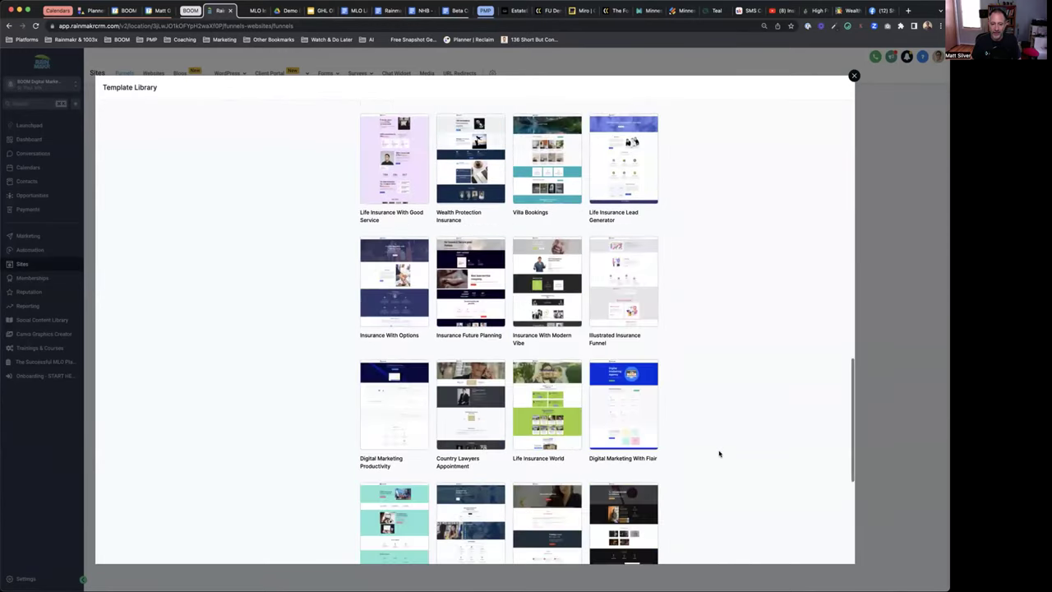
{"action": "scroll", "coordinate": [715, 457], "scroll_direction": "down", "scroll_amount": 1}
{"action": "scroll", "coordinate": [715, 457], "scroll_direction": "down", "scroll_amount": 3}
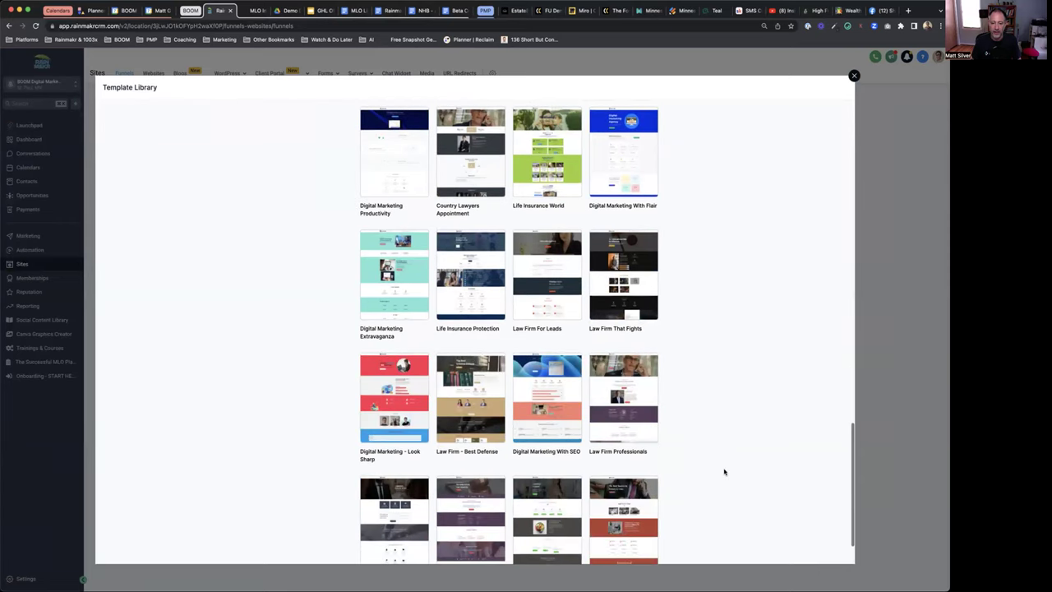
{"action": "scroll", "coordinate": [724, 469], "scroll_direction": "down", "scroll_amount": 1}
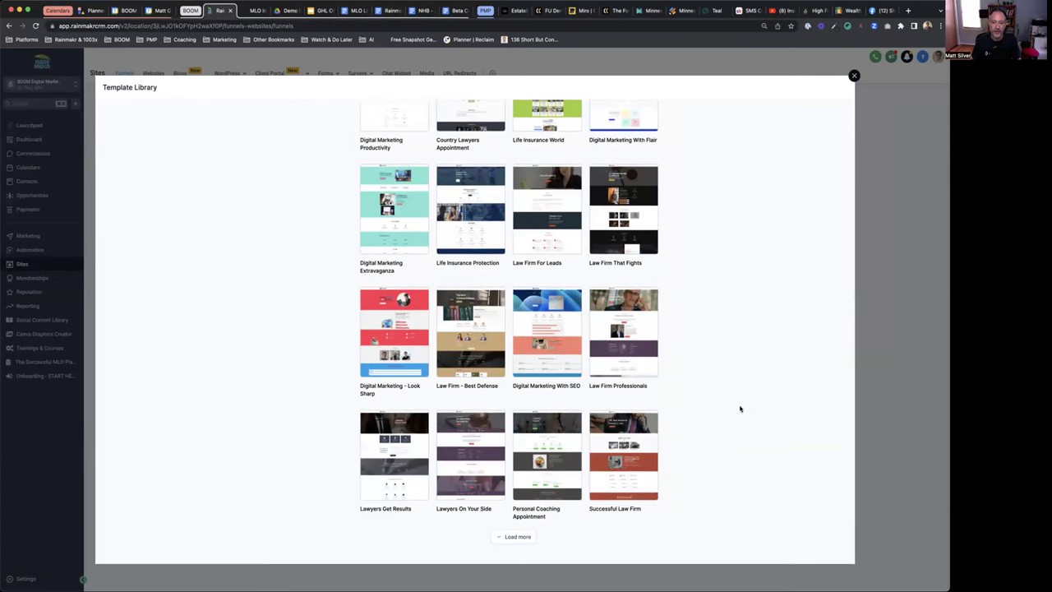
{"action": "left_click", "coordinate": [516, 536]}
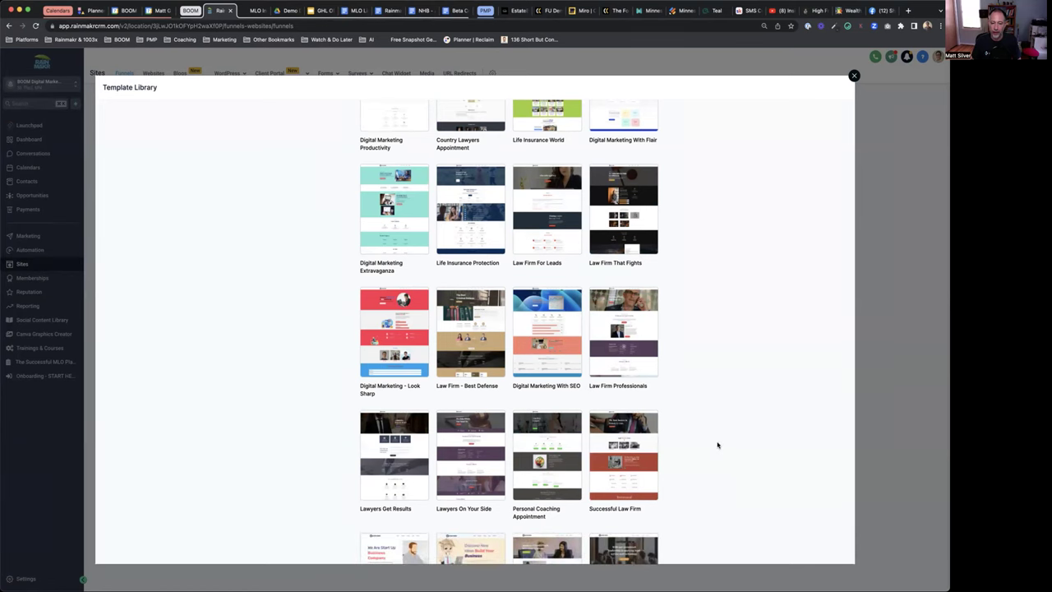
{"action": "scroll", "coordinate": [716, 441], "scroll_direction": "down", "scroll_amount": 2}
{"action": "scroll", "coordinate": [717, 445], "scroll_direction": "down", "scroll_amount": 1}
{"action": "scroll", "coordinate": [717, 444], "scroll_direction": "down", "scroll_amount": 2}
{"action": "scroll", "coordinate": [717, 445], "scroll_direction": "down", "scroll_amount": 1}
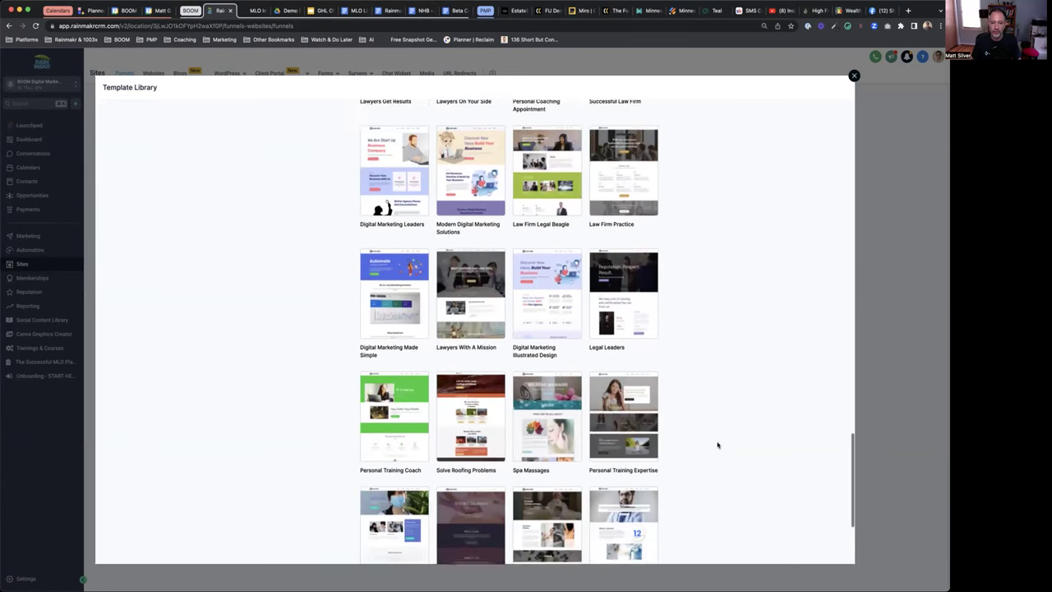
{"action": "scroll", "coordinate": [716, 444], "scroll_direction": "down", "scroll_amount": 2}
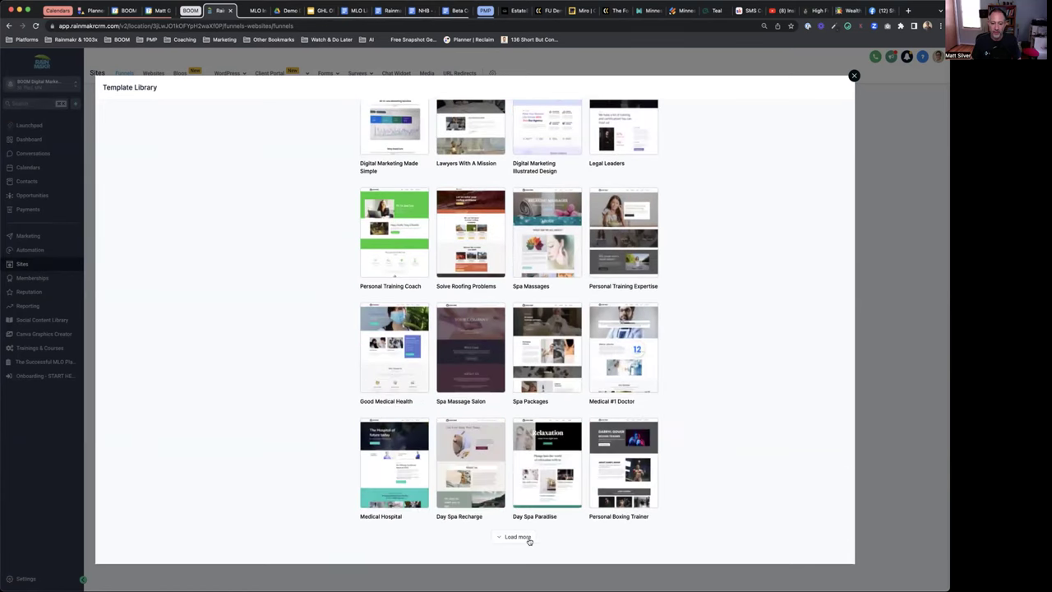
{"action": "scroll", "coordinate": [780, 436], "scroll_direction": "down", "scroll_amount": 5}
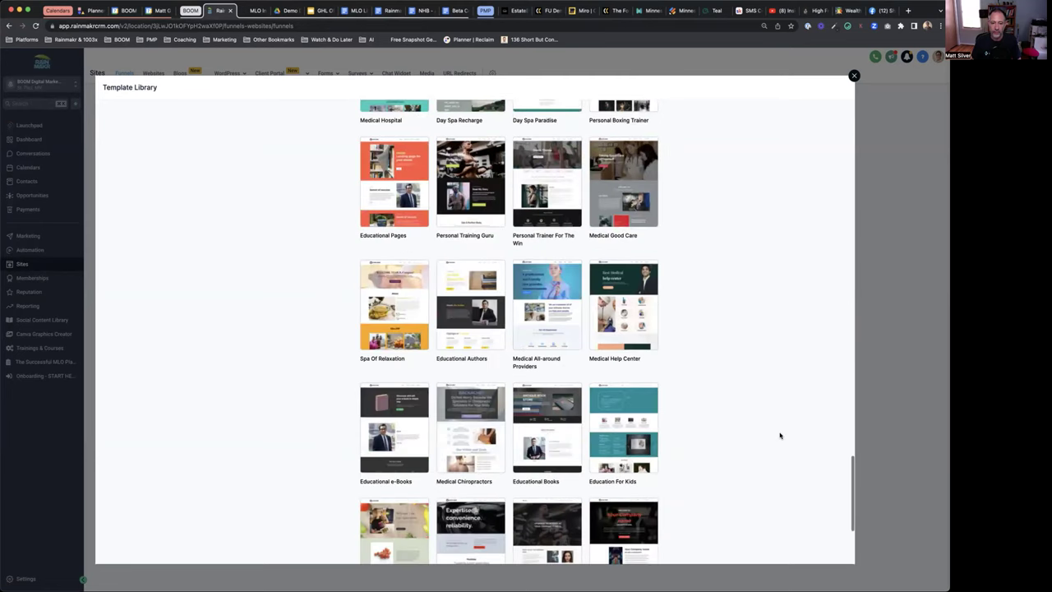
{"action": "scroll", "coordinate": [780, 435], "scroll_direction": "down", "scroll_amount": 3}
Keep loading templates past the Gym, Experience Reviews and Fitness Memberships rows
{"action": "left_click", "coordinate": [525, 537]}
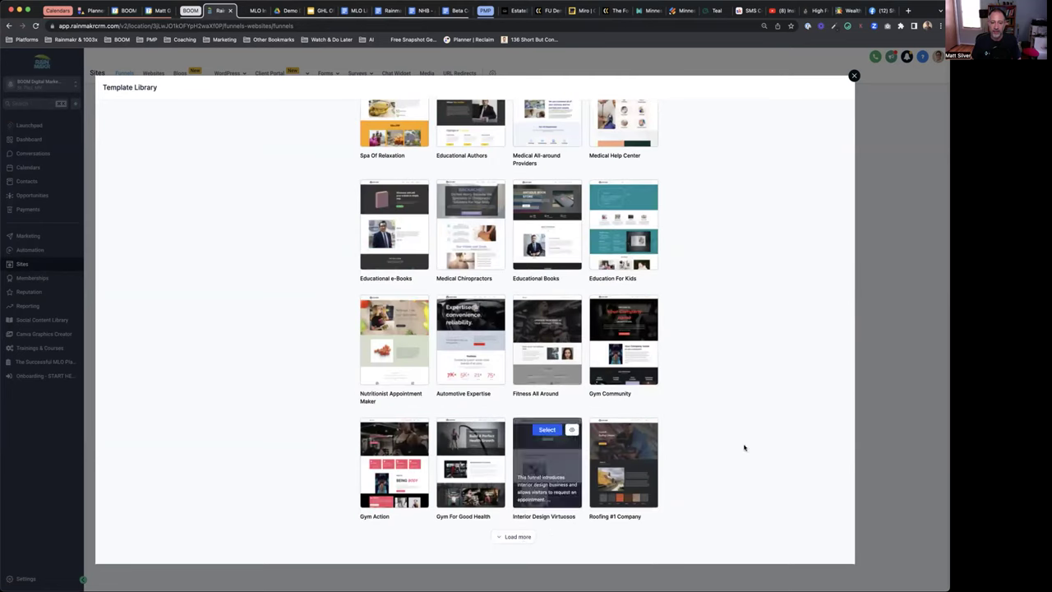
{"action": "scroll", "coordinate": [801, 416], "scroll_direction": "down", "scroll_amount": 2}
{"action": "scroll", "coordinate": [802, 417], "scroll_direction": "down", "scroll_amount": 4}
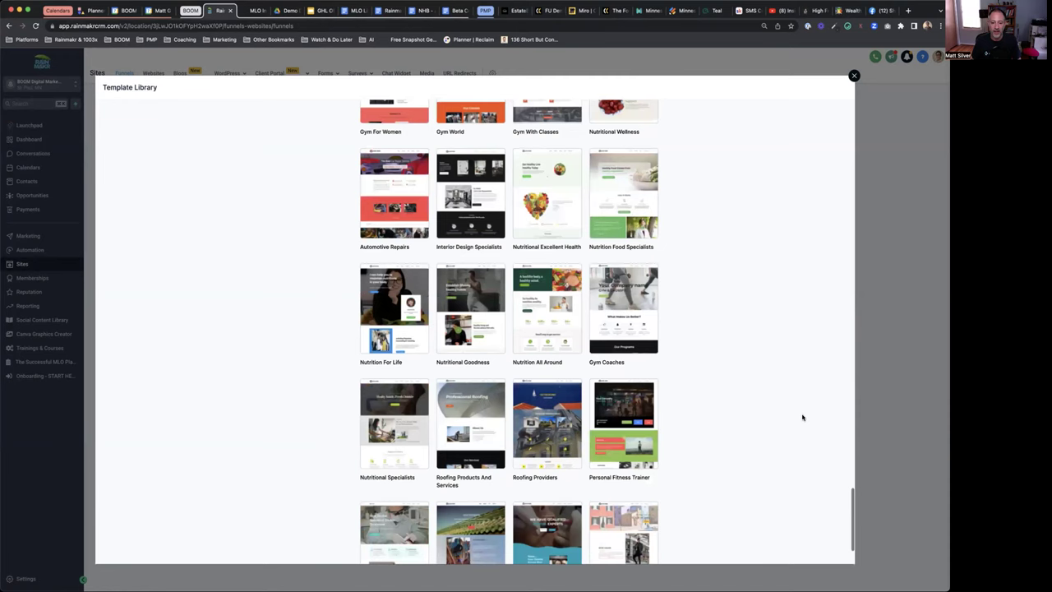
{"action": "scroll", "coordinate": [802, 416], "scroll_direction": "down", "scroll_amount": 1}
{"action": "left_click", "coordinate": [511, 538]}
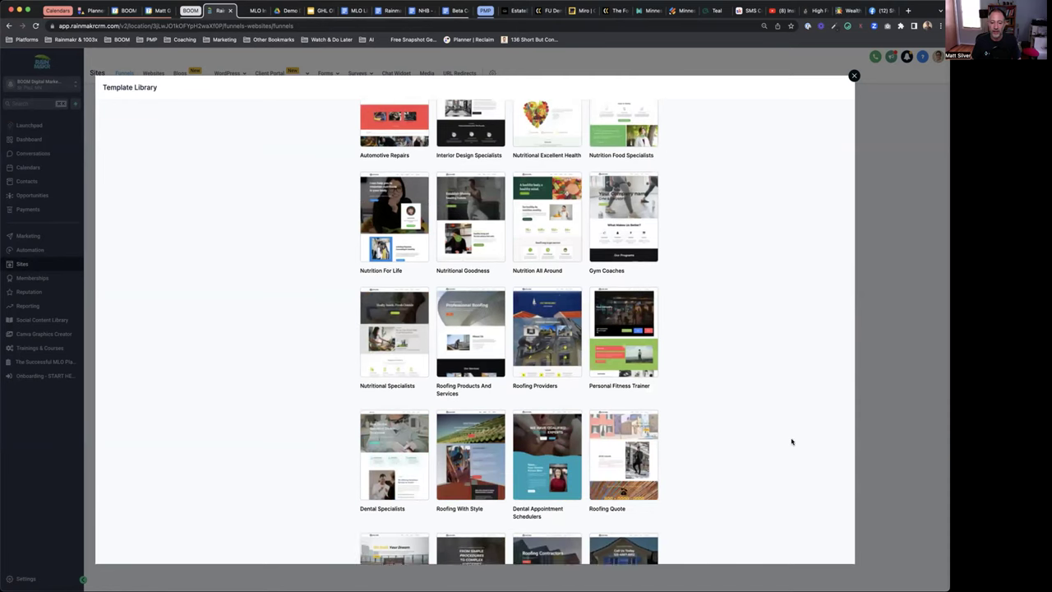
{"action": "scroll", "coordinate": [792, 440], "scroll_direction": "down", "scroll_amount": 3}
{"action": "scroll", "coordinate": [792, 441], "scroll_direction": "down", "scroll_amount": 4}
{"action": "scroll", "coordinate": [625, 527], "scroll_direction": "down", "scroll_amount": 1}
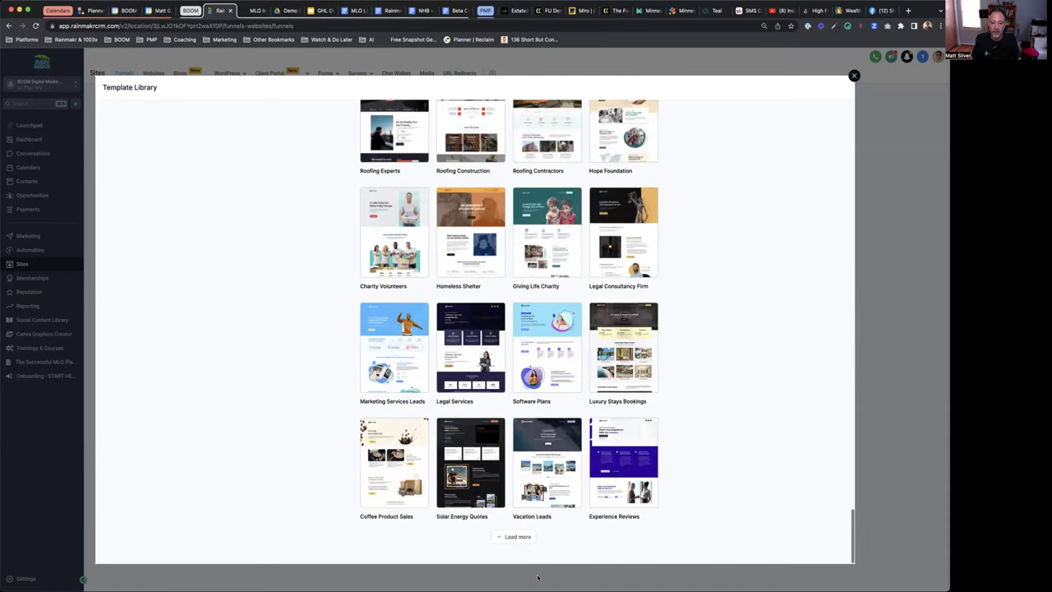
{"action": "left_click", "coordinate": [516, 539]}
{"action": "scroll", "coordinate": [690, 398], "scroll_direction": "down", "scroll_amount": 3}
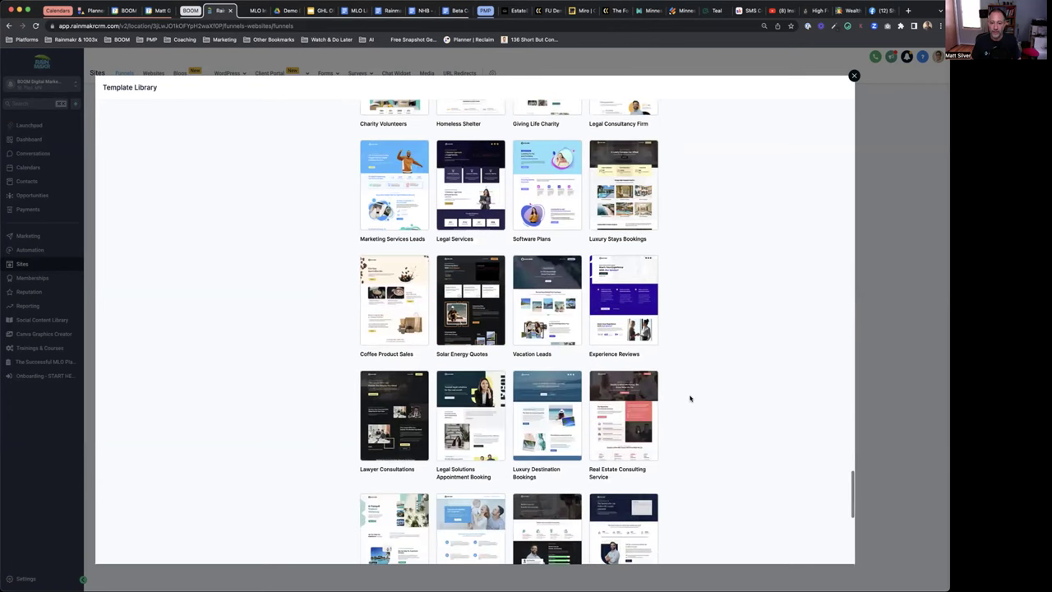
{"action": "scroll", "coordinate": [723, 428], "scroll_direction": "down", "scroll_amount": 1}
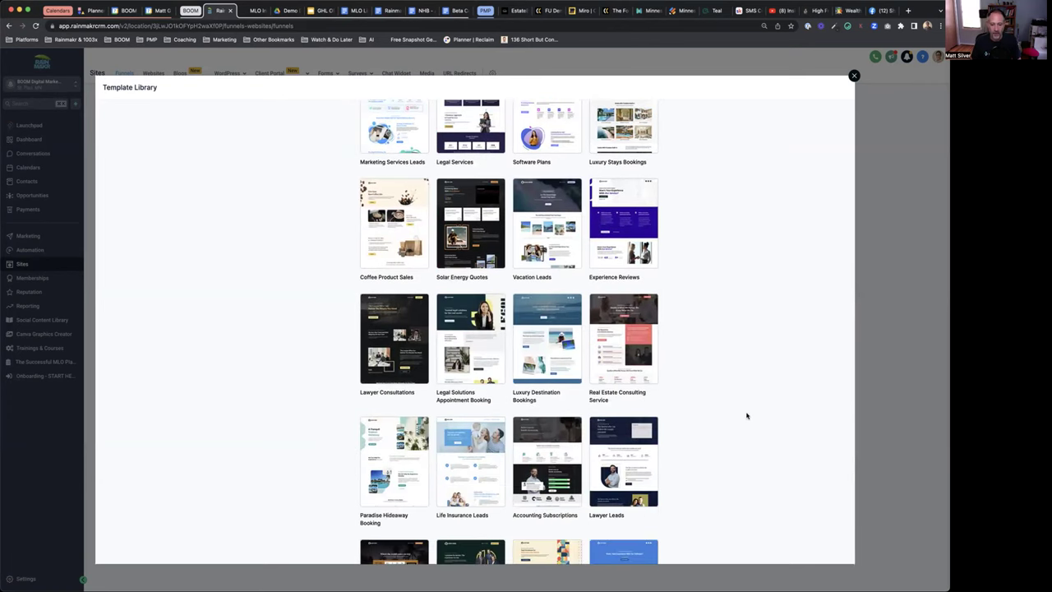
{"action": "scroll", "coordinate": [746, 415], "scroll_direction": "down", "scroll_amount": 1}
{"action": "scroll", "coordinate": [747, 415], "scroll_direction": "down", "scroll_amount": 3}
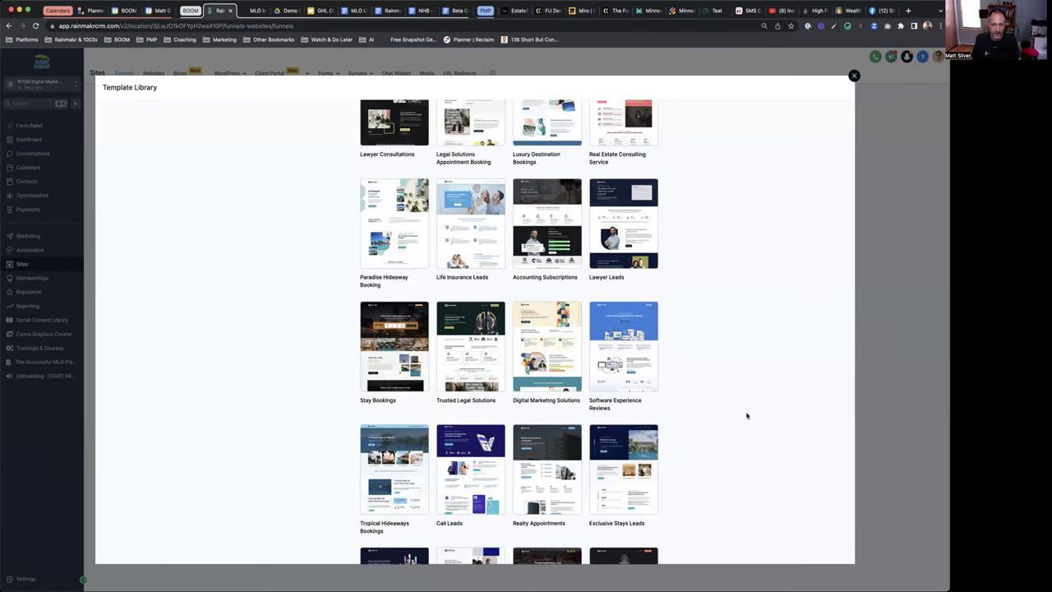
{"action": "scroll", "coordinate": [740, 465], "scroll_direction": "down", "scroll_amount": 1}
{"action": "scroll", "coordinate": [739, 466], "scroll_direction": "down", "scroll_amount": 1}
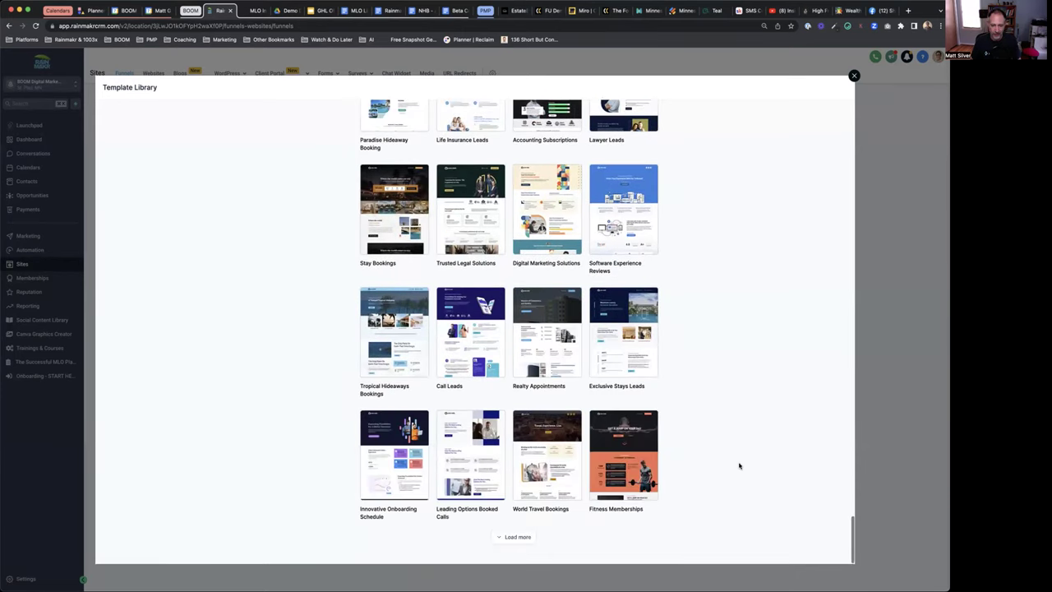
{"action": "left_click", "coordinate": [513, 536]}
{"action": "scroll", "coordinate": [758, 430], "scroll_direction": "down", "scroll_amount": 1}
{"action": "scroll", "coordinate": [758, 430], "scroll_direction": "down", "scroll_amount": 3}
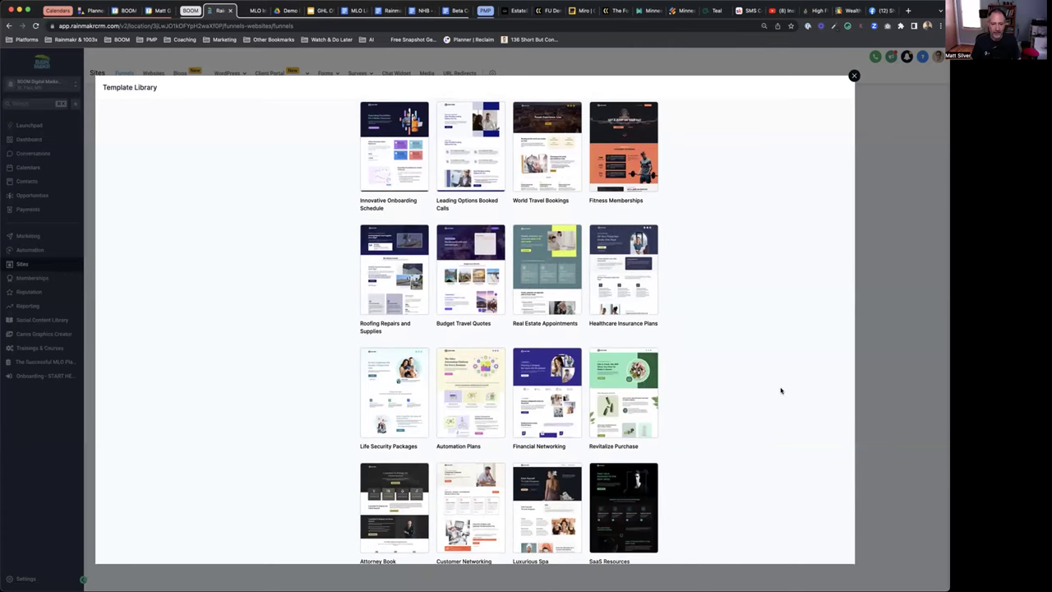
Get the Budget Travel Quotes template after agreeing to its usage terms
{"action": "left_click", "coordinate": [471, 269]}
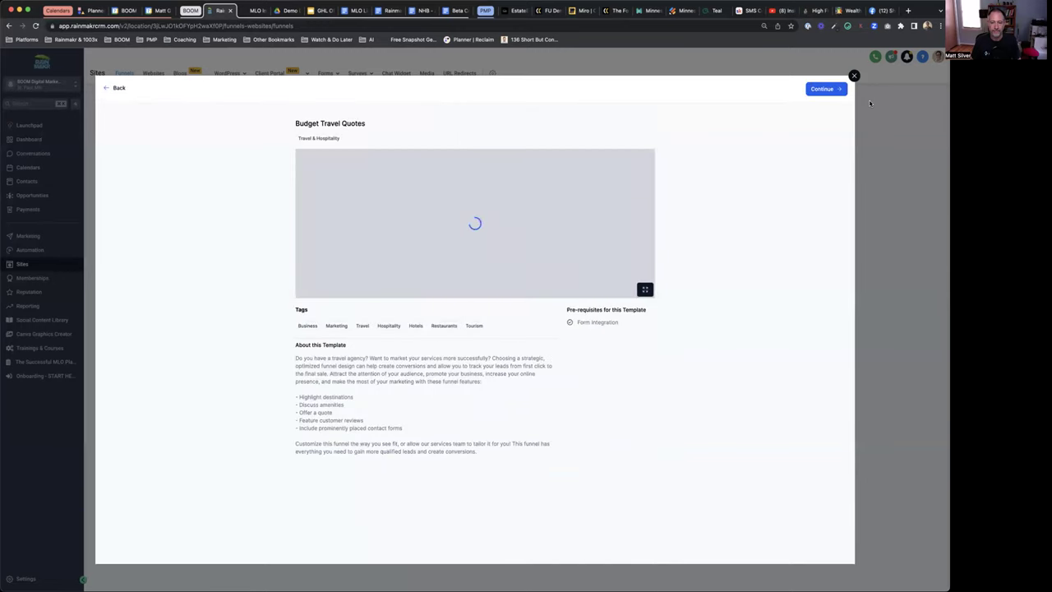
{"action": "left_click", "coordinate": [822, 89]}
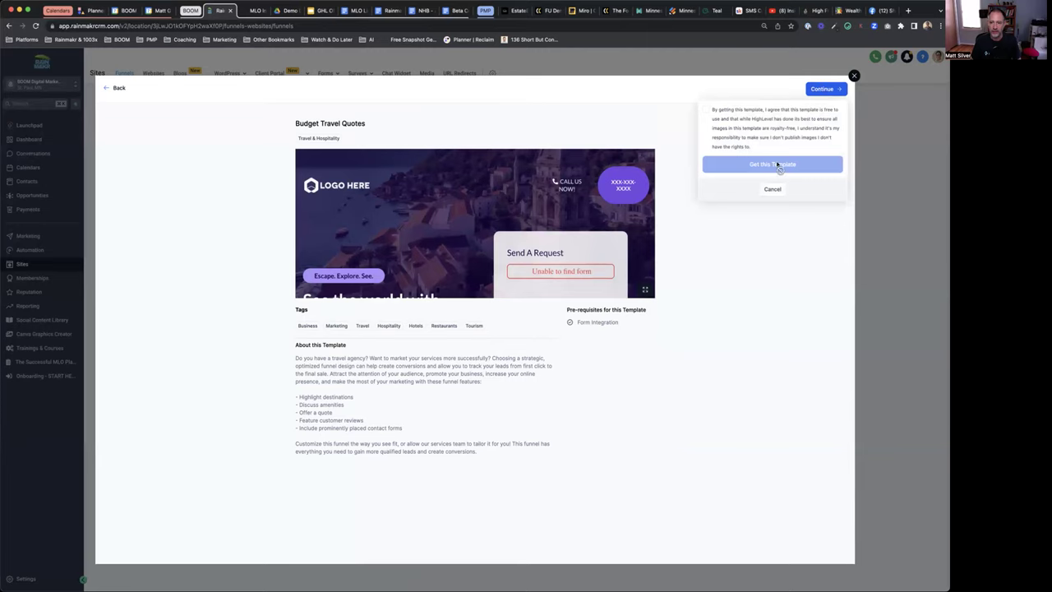
{"action": "left_click", "coordinate": [705, 109]}
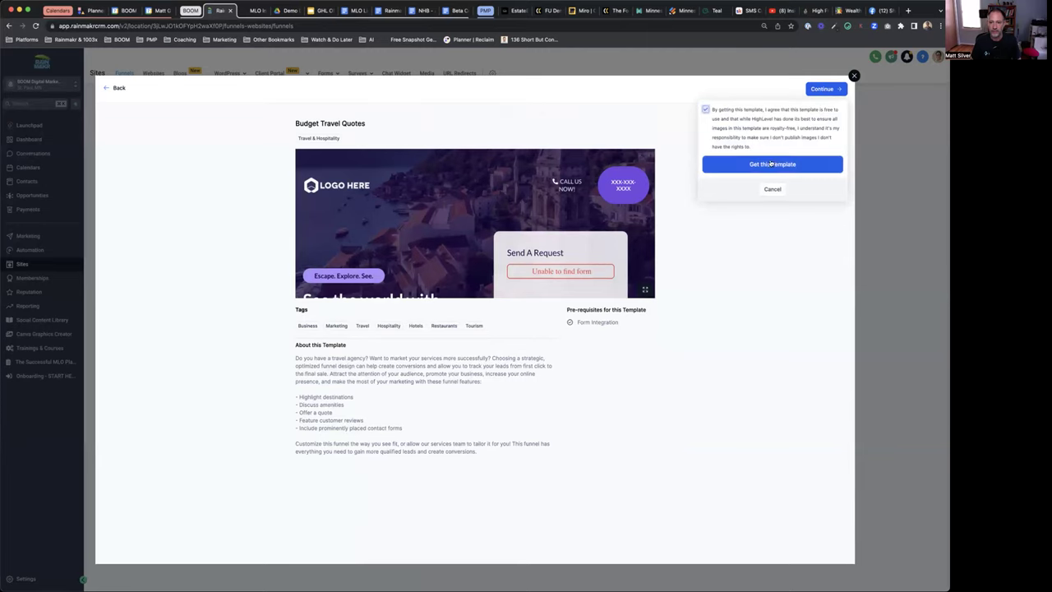
{"action": "left_click", "coordinate": [773, 165]}
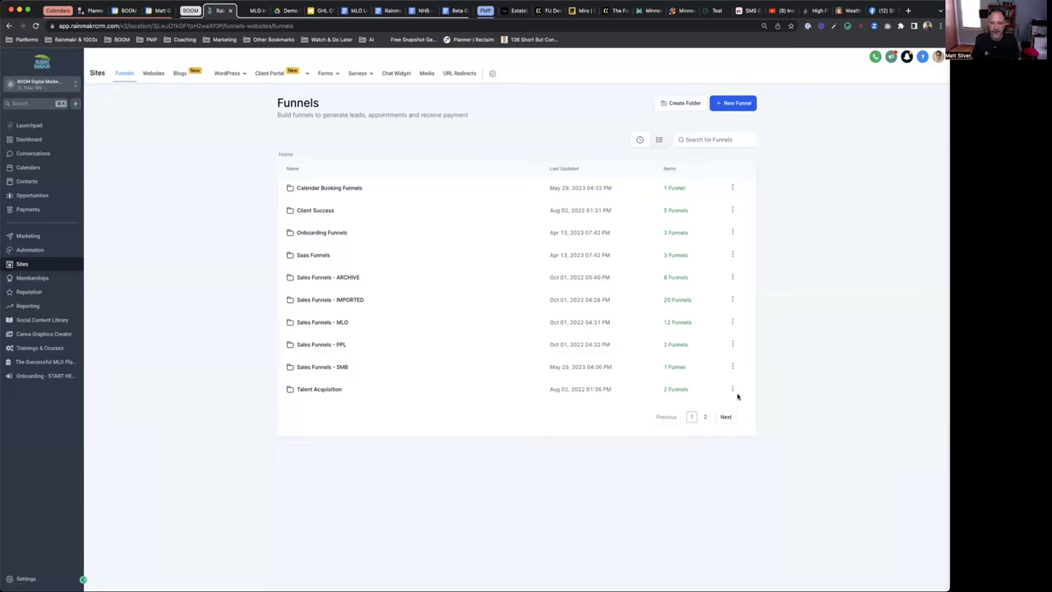
Switch to page 2 of the funnels and open Budget Travel Quotes
{"action": "left_click", "coordinate": [725, 417]}
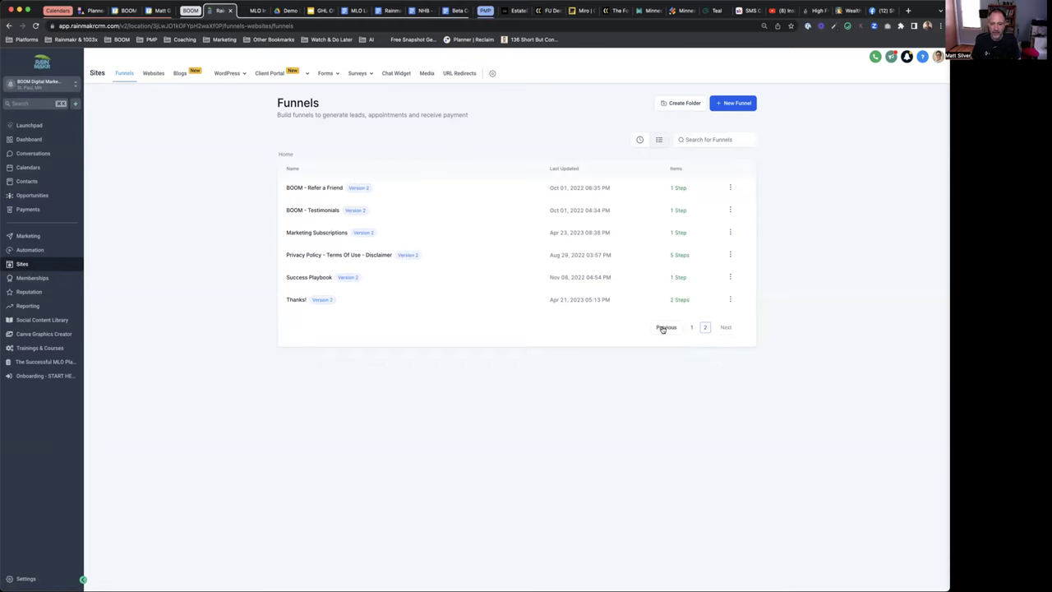
{"action": "left_click", "coordinate": [666, 327]}
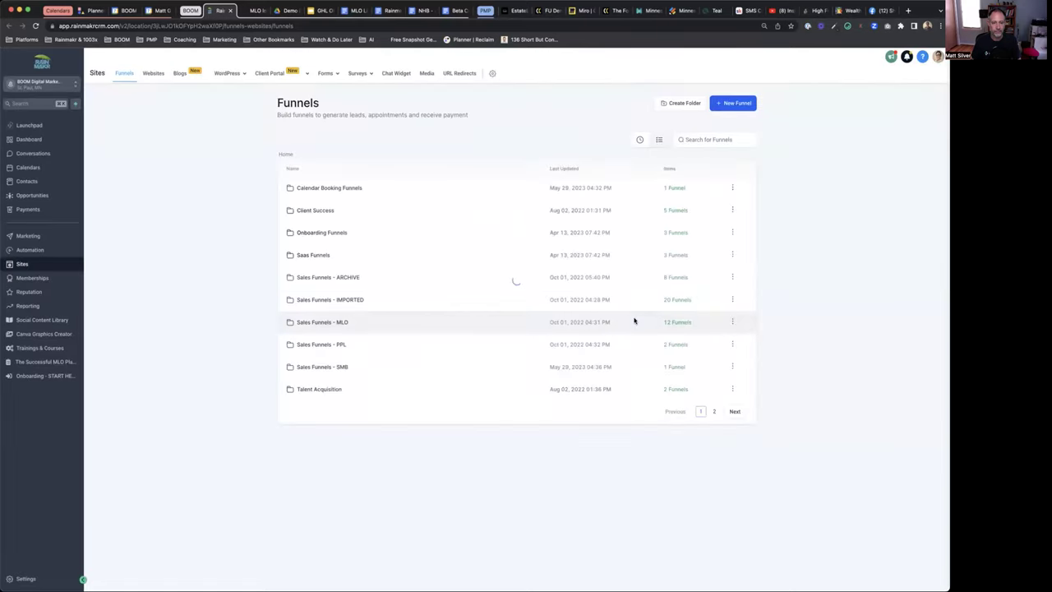
{"action": "left_click", "coordinate": [735, 411]}
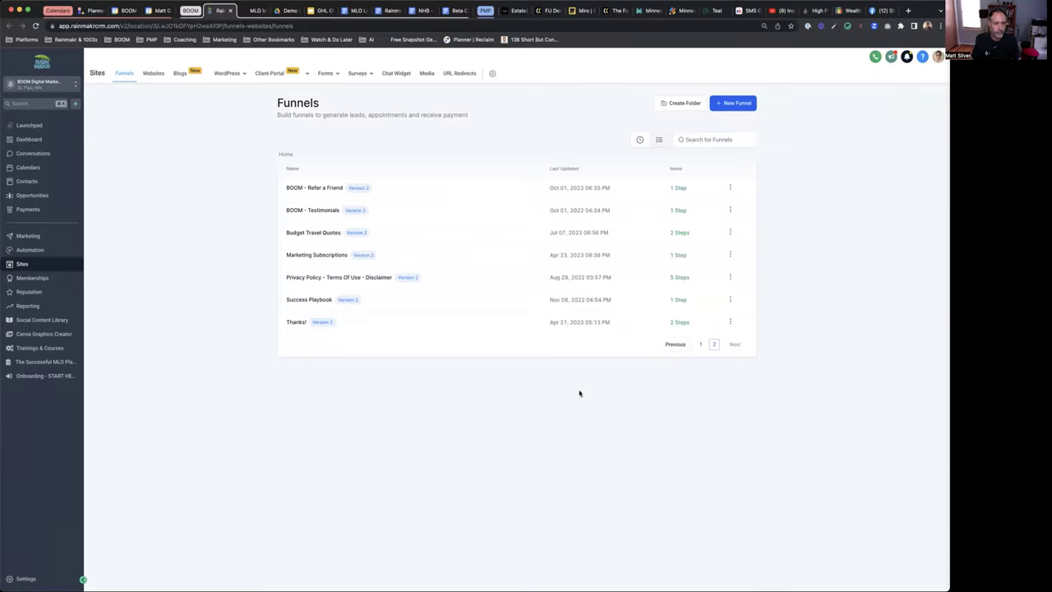
{"action": "left_click", "coordinate": [309, 232]}
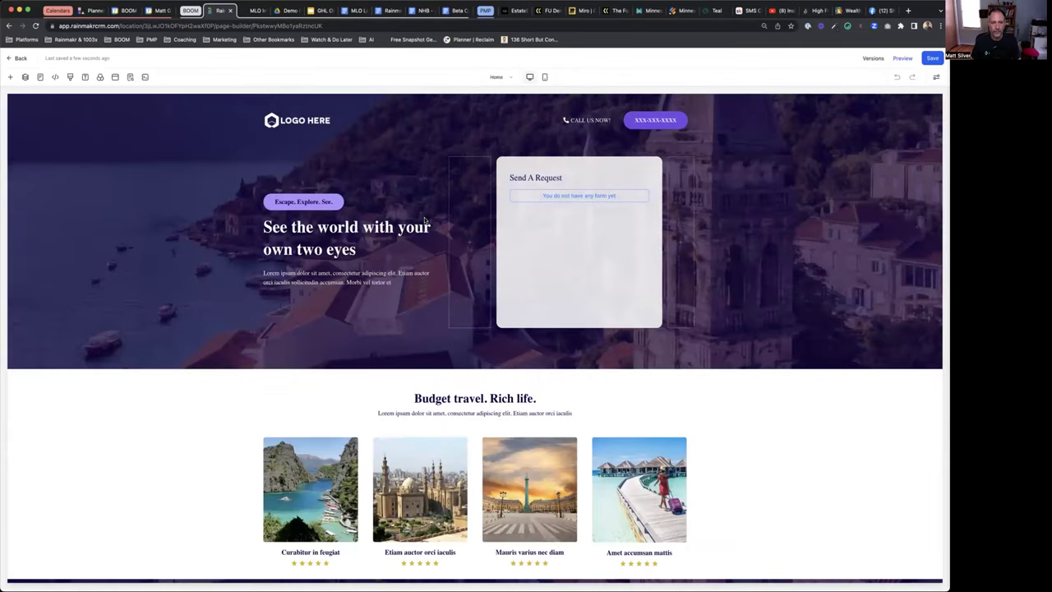
Select the column holding the request form and open its settings
{"action": "left_click", "coordinate": [589, 242]}
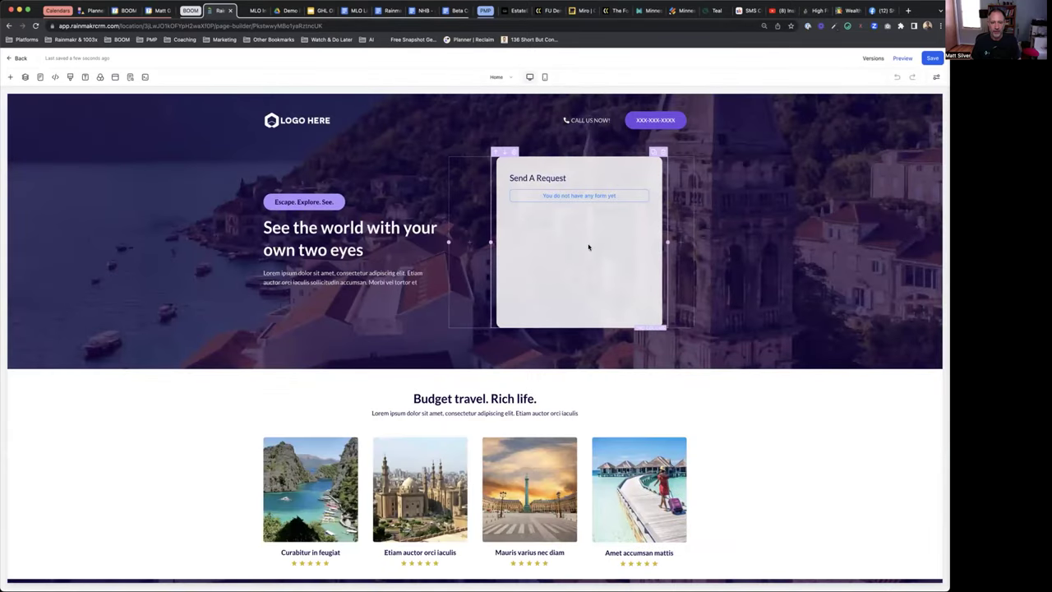
{"action": "left_click", "coordinate": [585, 195]}
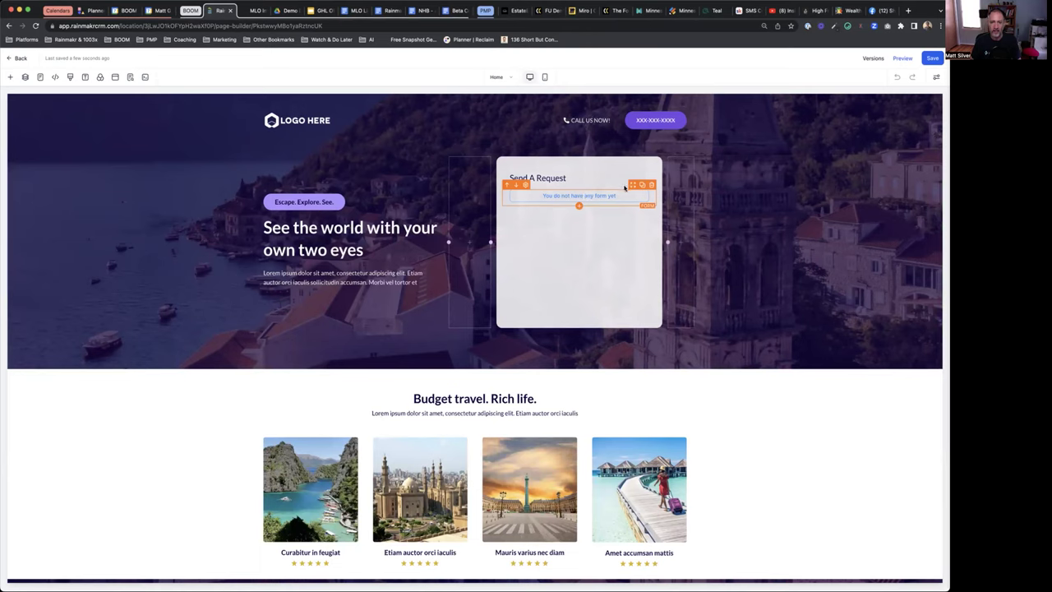
{"action": "left_click", "coordinate": [617, 223]}
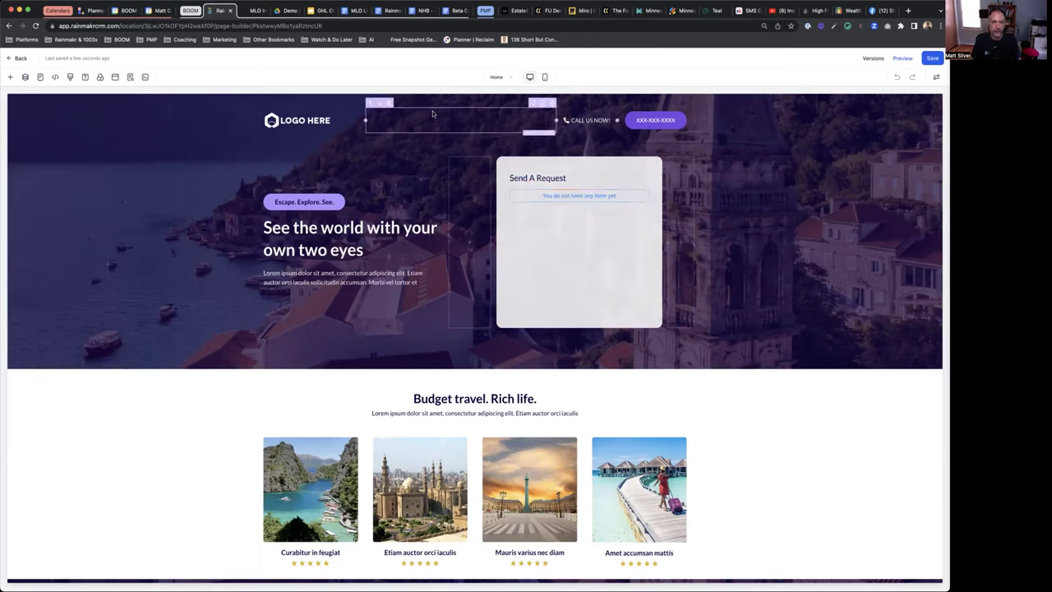
{"action": "left_click", "coordinate": [594, 285]}
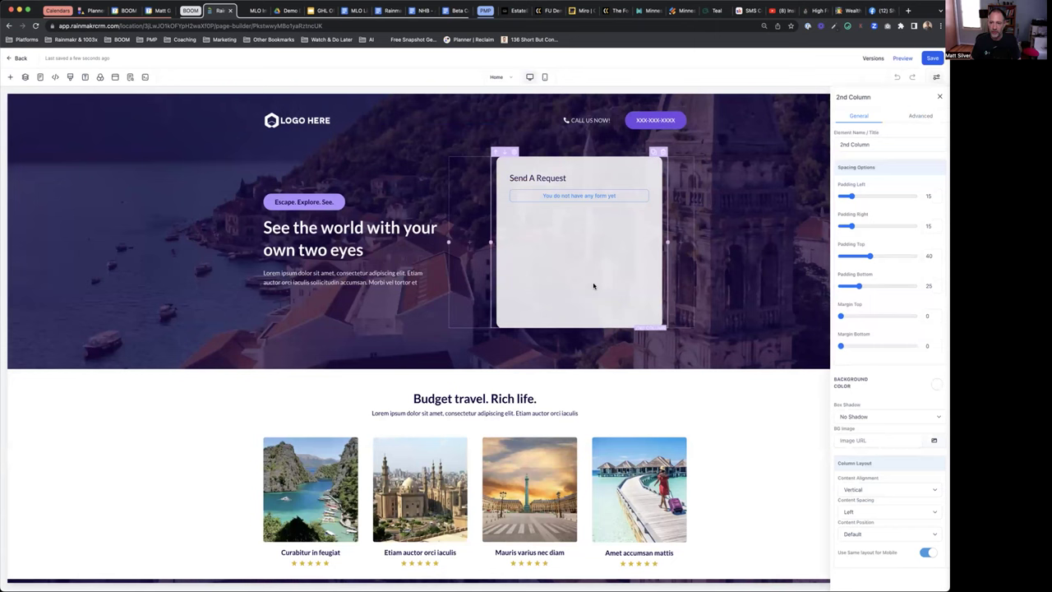
Give the header's phone-number button a light teal background instead of purple
{"action": "left_click", "coordinate": [650, 121]}
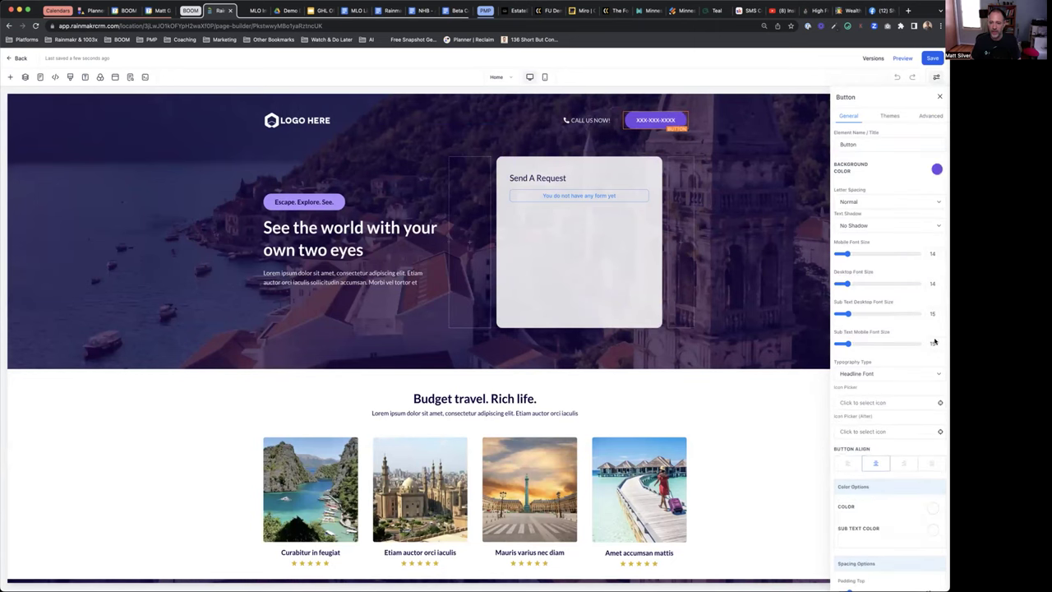
{"action": "scroll", "coordinate": [903, 364], "scroll_direction": "down", "scroll_amount": 3}
{"action": "scroll", "coordinate": [903, 363], "scroll_direction": "down", "scroll_amount": 2}
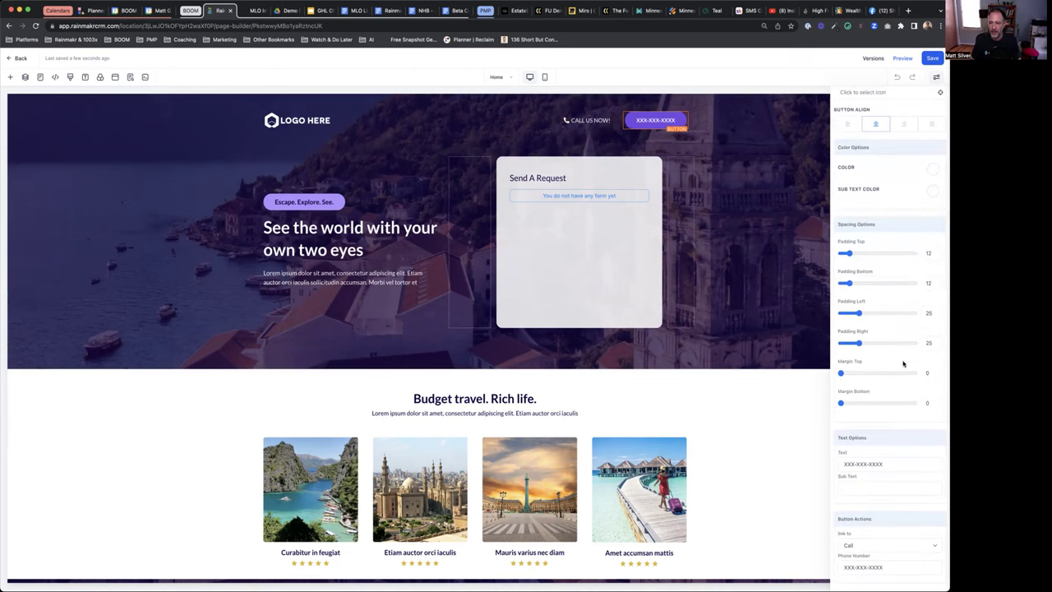
{"action": "scroll", "coordinate": [902, 261], "scroll_direction": "up", "scroll_amount": 3}
{"action": "scroll", "coordinate": [903, 261], "scroll_direction": "up", "scroll_amount": 2}
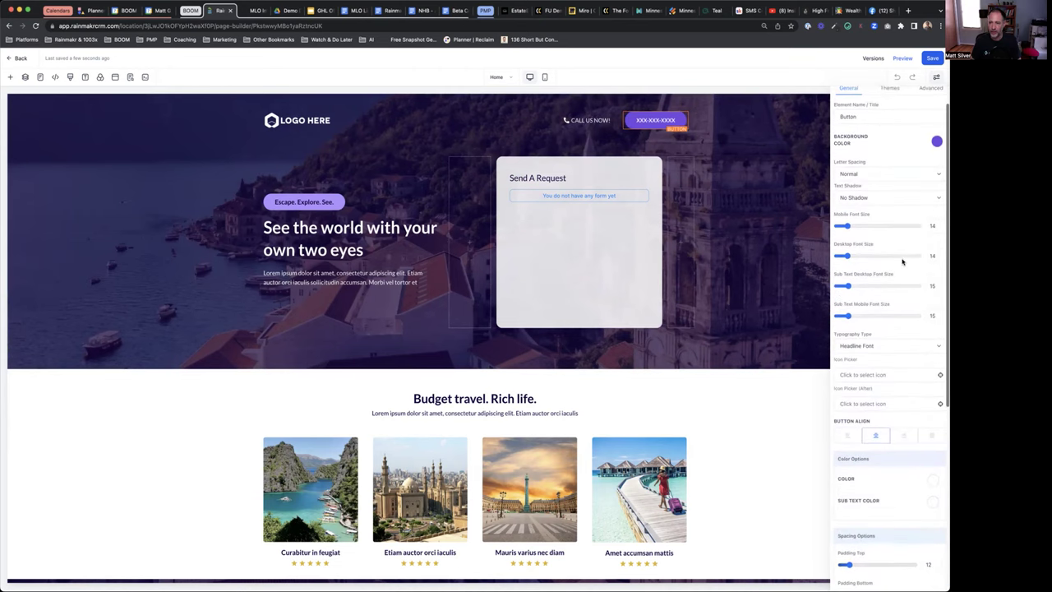
{"action": "left_click", "coordinate": [936, 144]}
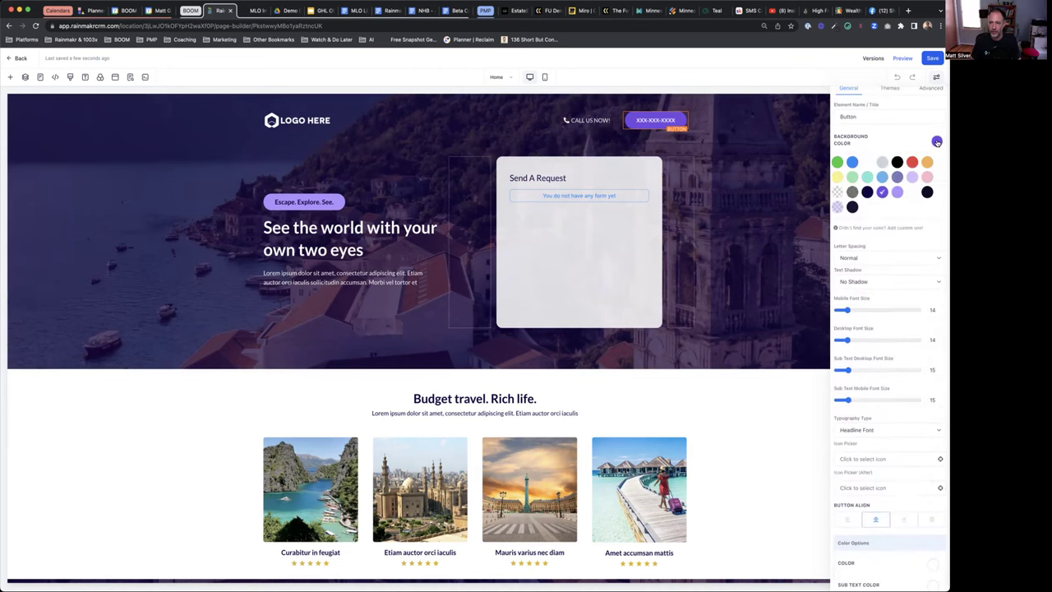
{"action": "left_click", "coordinate": [865, 177]}
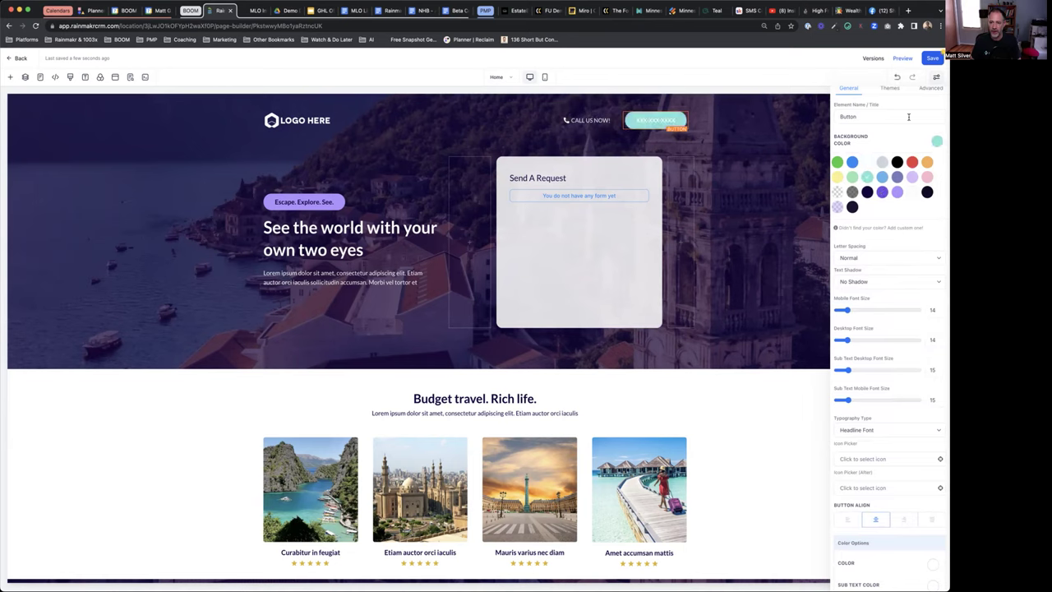
Set the Send A Request form element to the E-Book Request Form
{"action": "mouse_move", "coordinate": [578, 196]}
{"action": "left_click", "coordinate": [606, 202]}
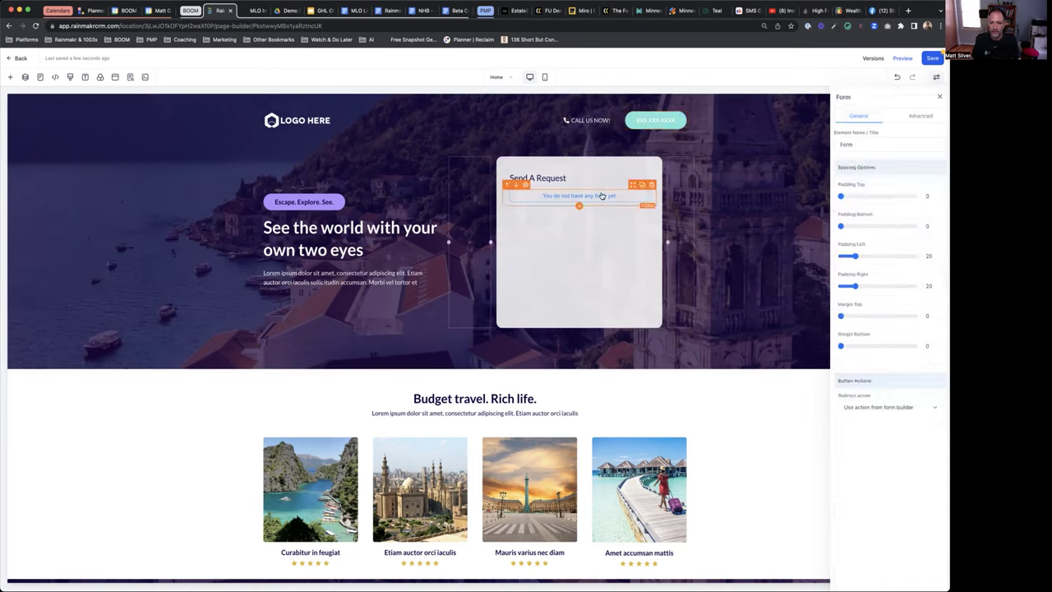
{"action": "left_click", "coordinate": [902, 379]}
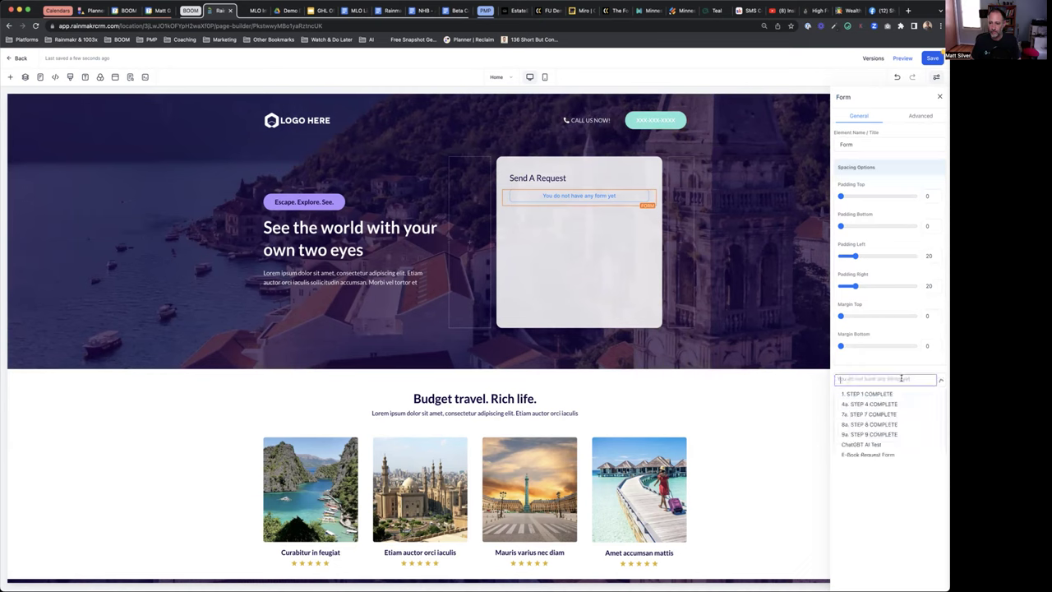
{"action": "scroll", "coordinate": [900, 439], "scroll_direction": "down", "scroll_amount": 2}
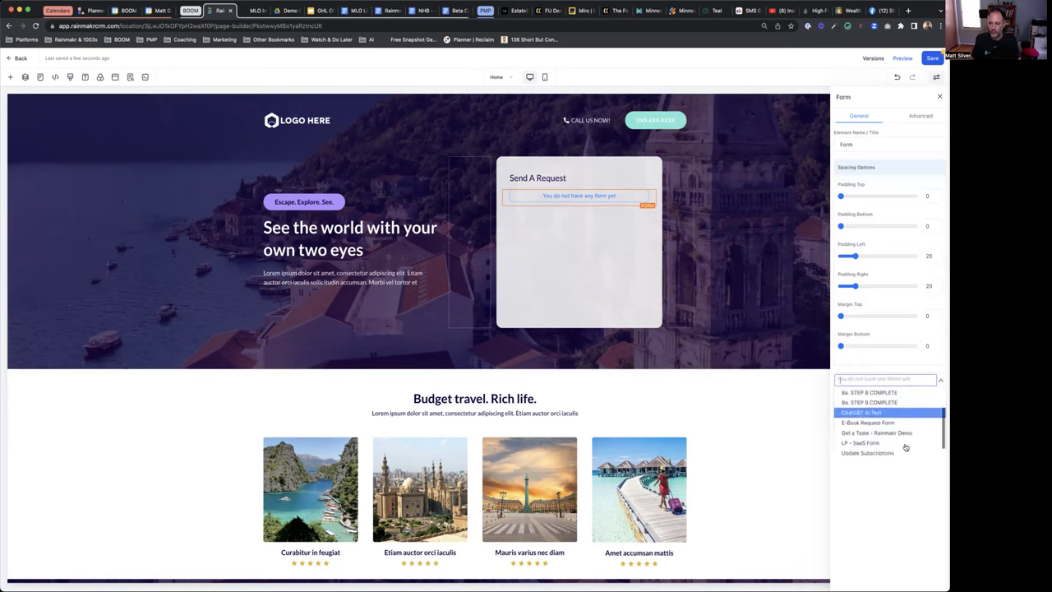
{"action": "left_click", "coordinate": [899, 424]}
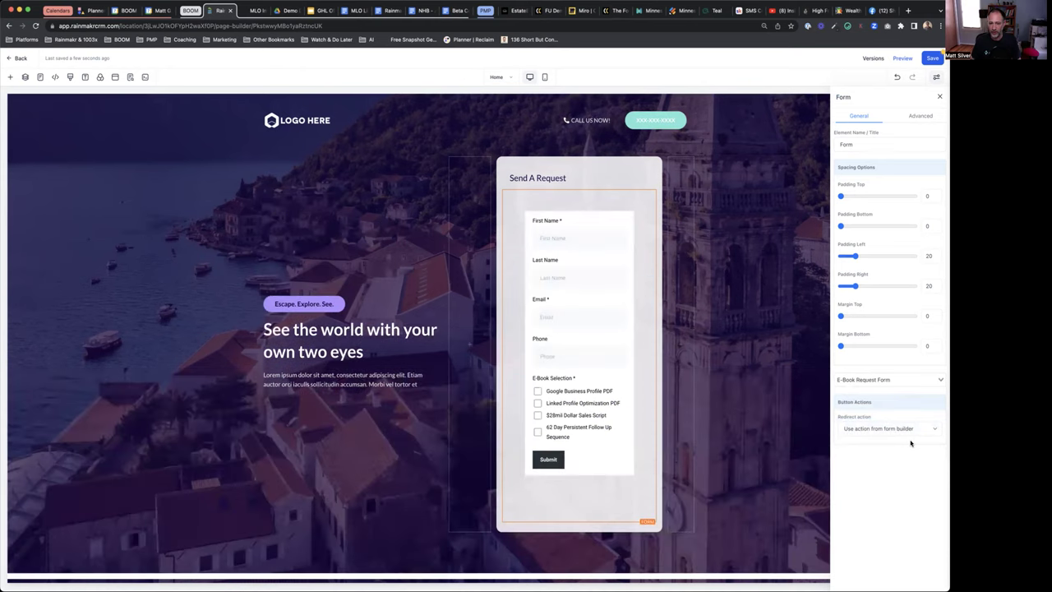
Scroll through the gallery, selecting a travel image and the purple headline
{"action": "scroll", "coordinate": [392, 390], "scroll_direction": "down", "scroll_amount": 2}
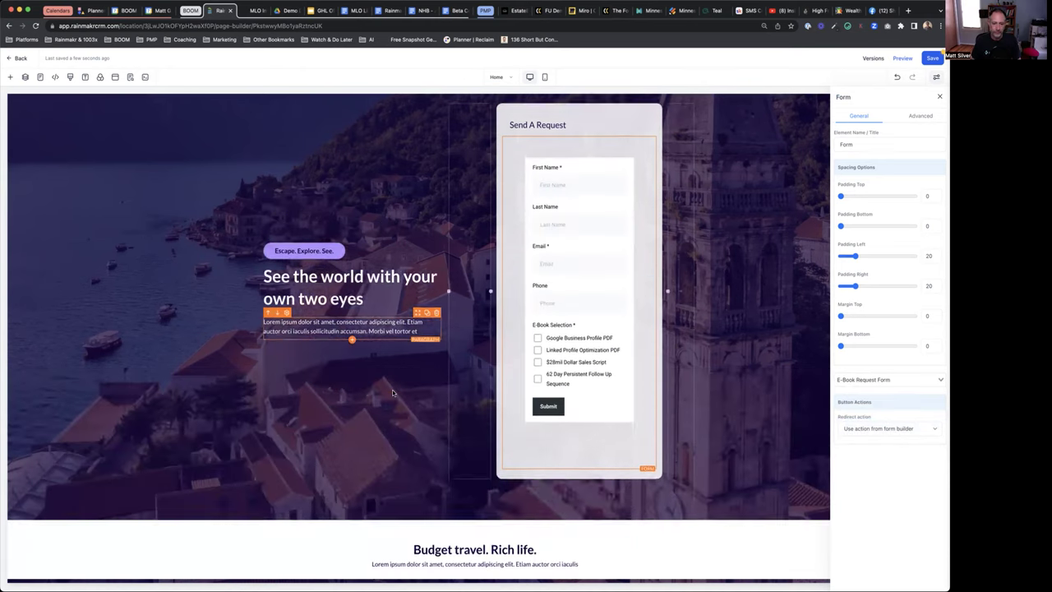
{"action": "scroll", "coordinate": [392, 389], "scroll_direction": "down", "scroll_amount": 3}
{"action": "scroll", "coordinate": [392, 389], "scroll_direction": "down", "scroll_amount": 4}
{"action": "scroll", "coordinate": [403, 309], "scroll_direction": "down", "scroll_amount": 1}
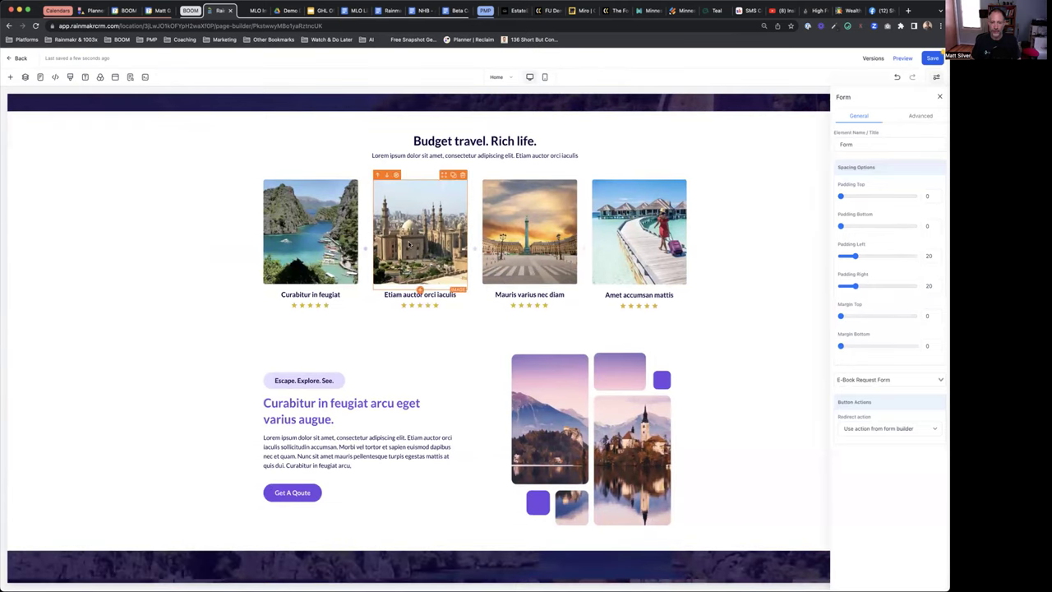
{"action": "left_click", "coordinate": [613, 272]}
{"action": "scroll", "coordinate": [869, 364], "scroll_direction": "down", "scroll_amount": 1}
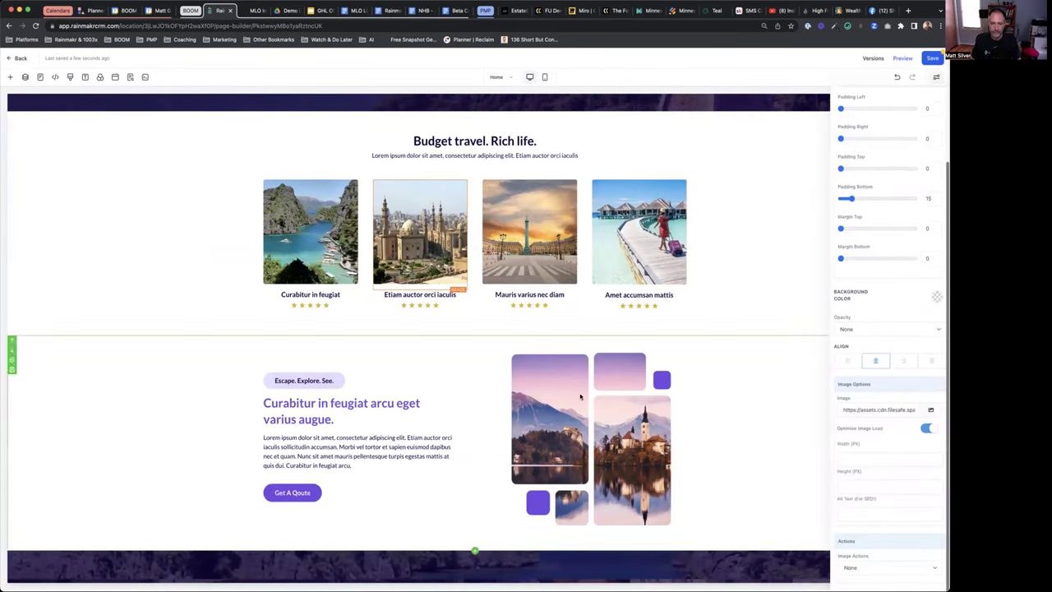
{"action": "left_click", "coordinate": [346, 405]}
Scroll to Hear From Our Clients and start editing Jane Doe's testimonial paragraph
{"action": "scroll", "coordinate": [348, 408], "scroll_direction": "down", "scroll_amount": 1}
{"action": "scroll", "coordinate": [387, 343], "scroll_direction": "down", "scroll_amount": 1}
{"action": "scroll", "coordinate": [388, 333], "scroll_direction": "down", "scroll_amount": 1}
{"action": "scroll", "coordinate": [388, 340], "scroll_direction": "down", "scroll_amount": 2}
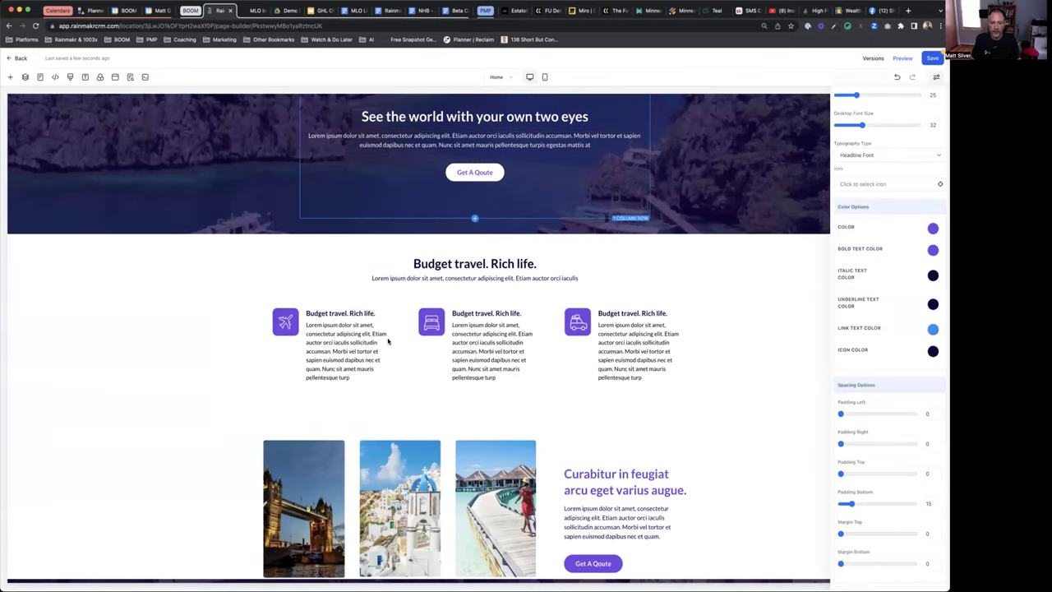
{"action": "scroll", "coordinate": [388, 340], "scroll_direction": "down", "scroll_amount": 3}
{"action": "scroll", "coordinate": [388, 340], "scroll_direction": "down", "scroll_amount": 2}
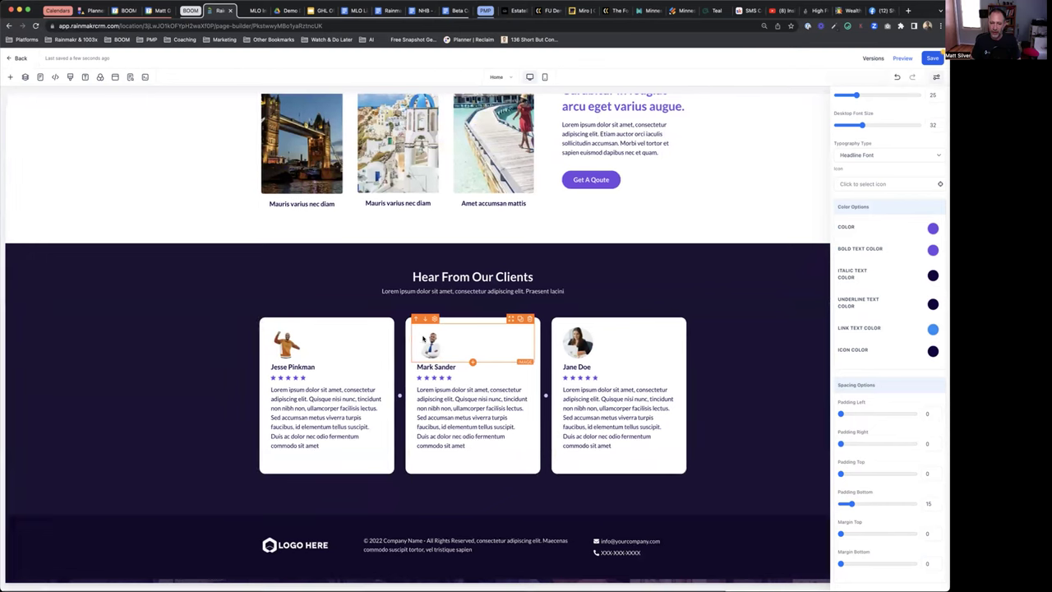
{"action": "left_click", "coordinate": [604, 406]}
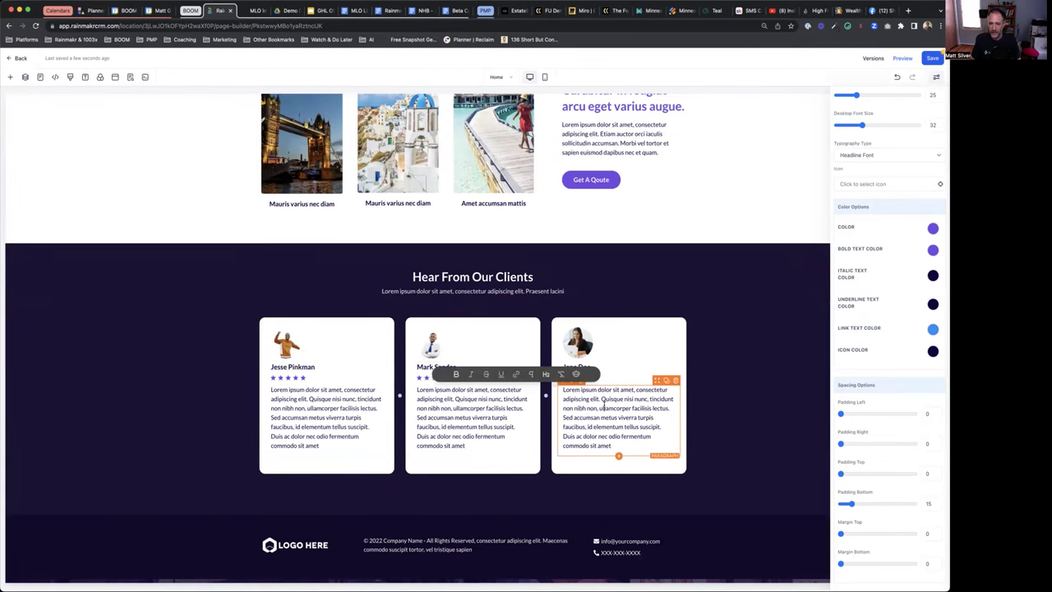
{"action": "left_click", "coordinate": [630, 409]}
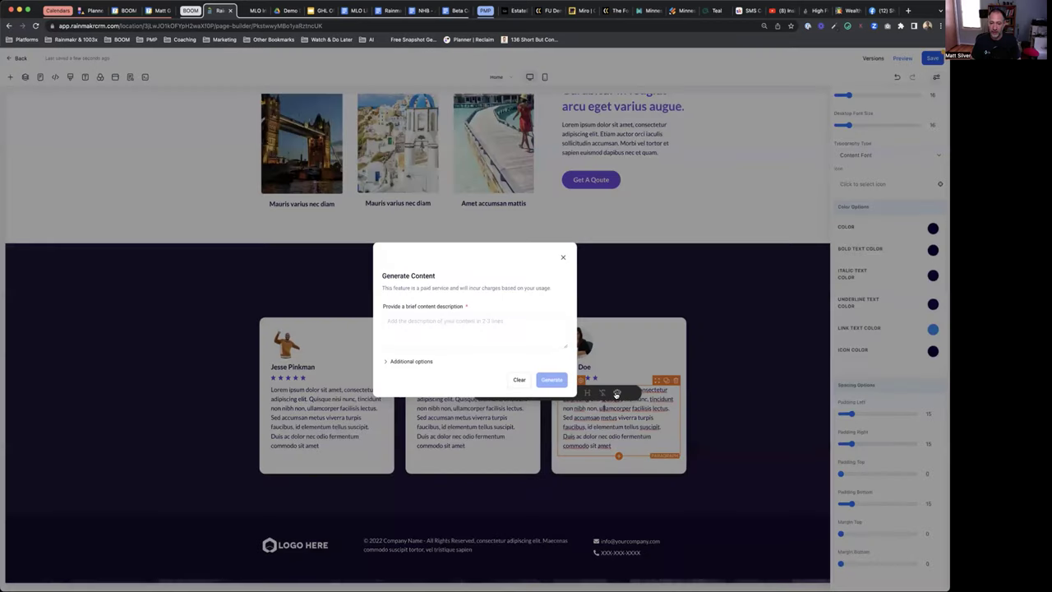
Look at the Generate Content description and tone options, then close without generating
{"action": "left_click", "coordinate": [407, 338]}
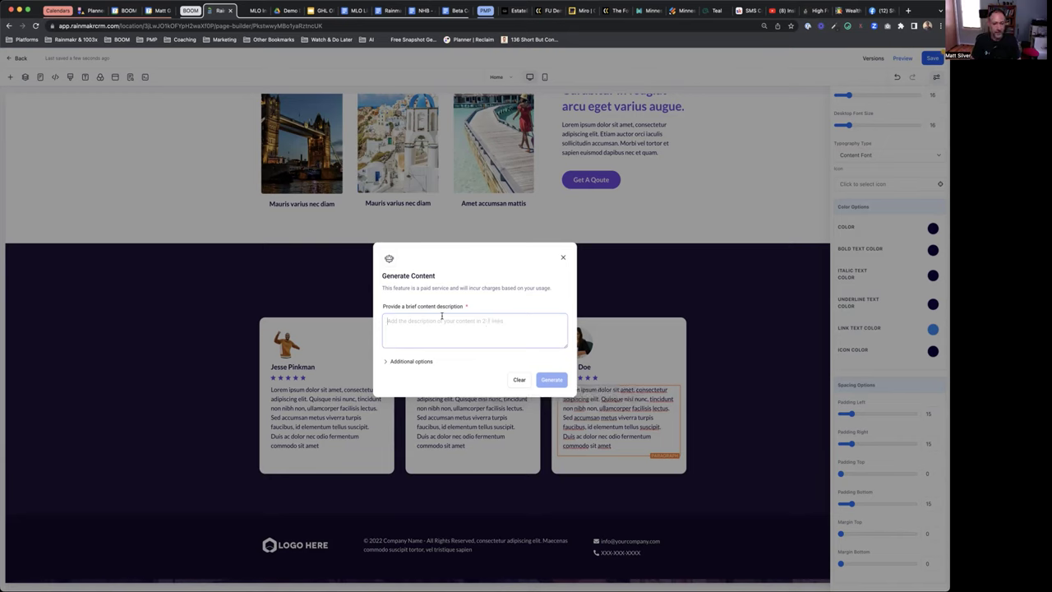
{"action": "left_click", "coordinate": [385, 362]}
{"action": "left_click", "coordinate": [456, 372]}
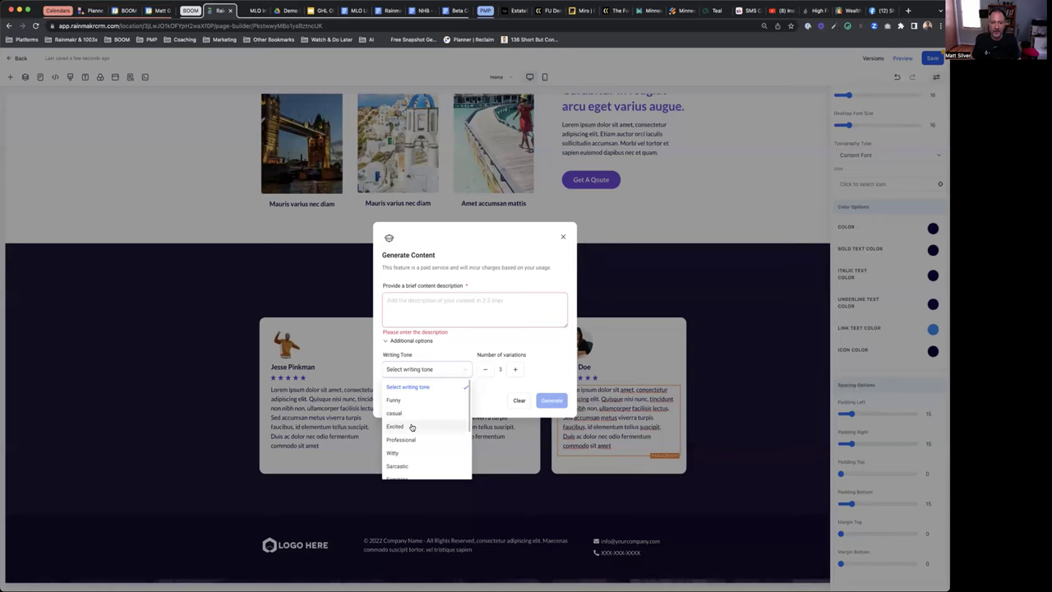
{"action": "left_click", "coordinate": [426, 309]}
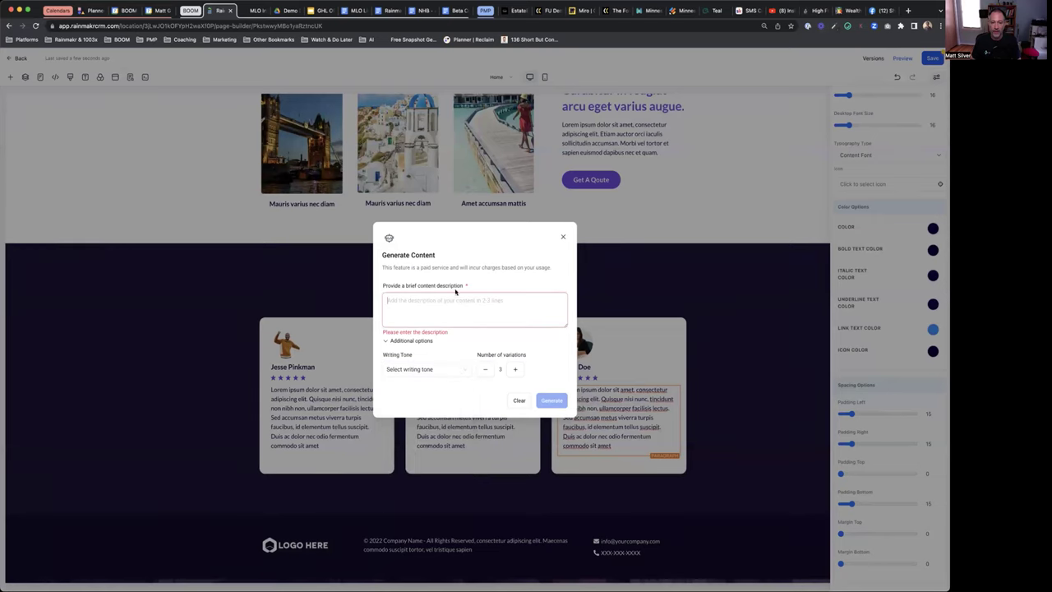
{"action": "left_click", "coordinate": [518, 400]}
{"action": "left_click", "coordinate": [563, 239]}
Review the third gallery image's Advanced, Themes and General settings tabs
{"action": "scroll", "coordinate": [614, 323], "scroll_direction": "up", "scroll_amount": 5}
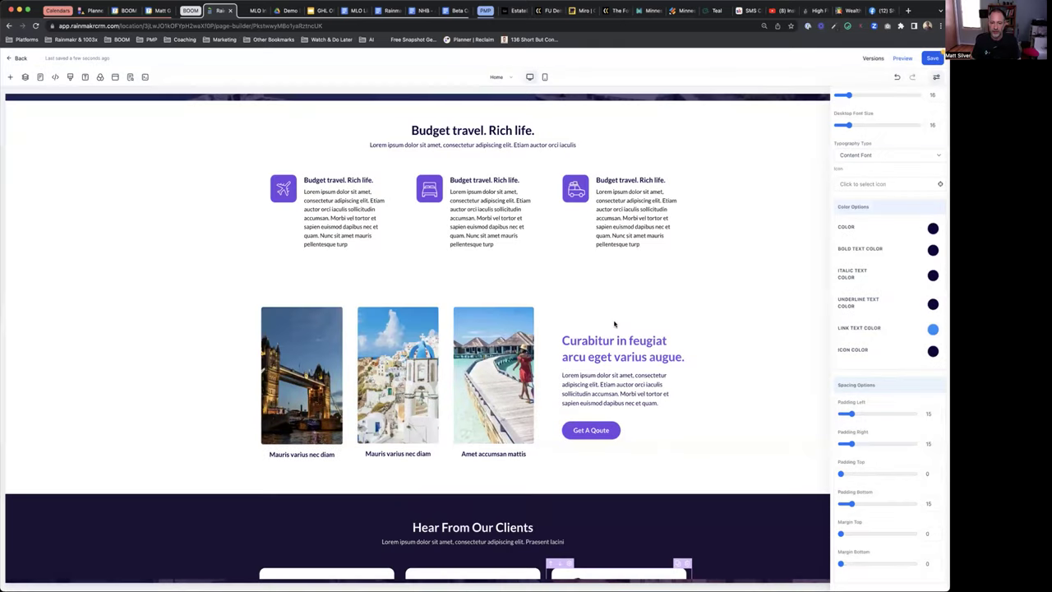
{"action": "left_click", "coordinate": [493, 401]}
{"action": "scroll", "coordinate": [494, 401], "scroll_direction": "up", "scroll_amount": 1}
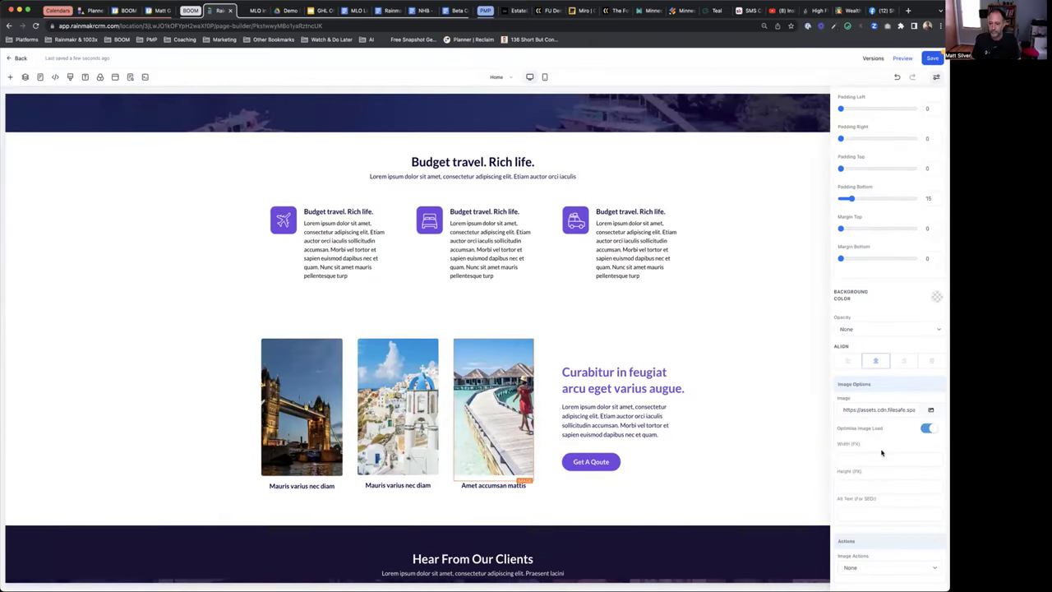
{"action": "scroll", "coordinate": [882, 452], "scroll_direction": "up", "scroll_amount": 2}
{"action": "scroll", "coordinate": [881, 448], "scroll_direction": "up", "scroll_amount": 2}
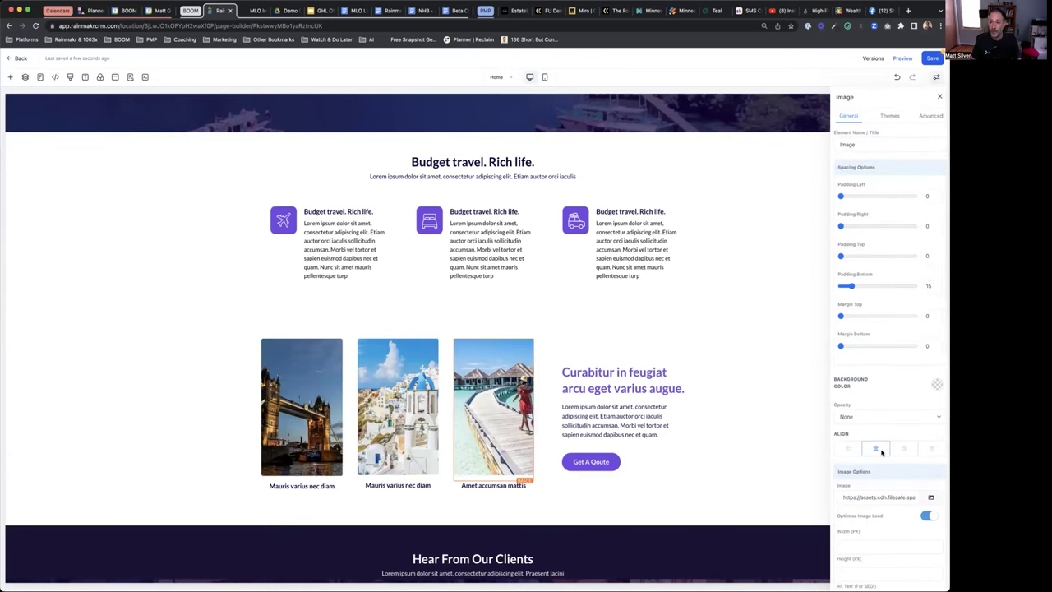
{"action": "left_click", "coordinate": [931, 117]}
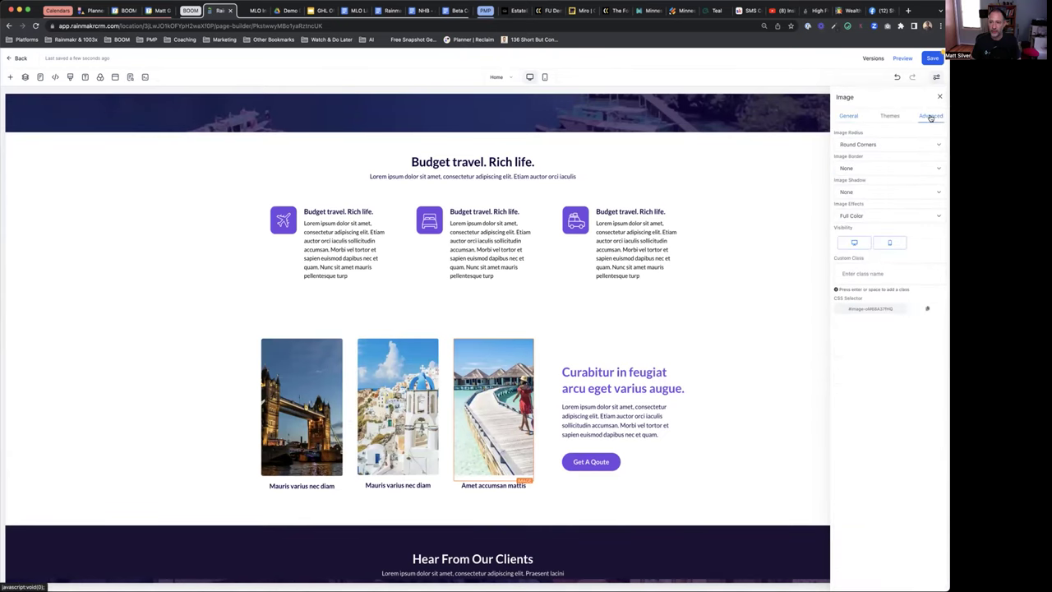
{"action": "left_click", "coordinate": [891, 117]}
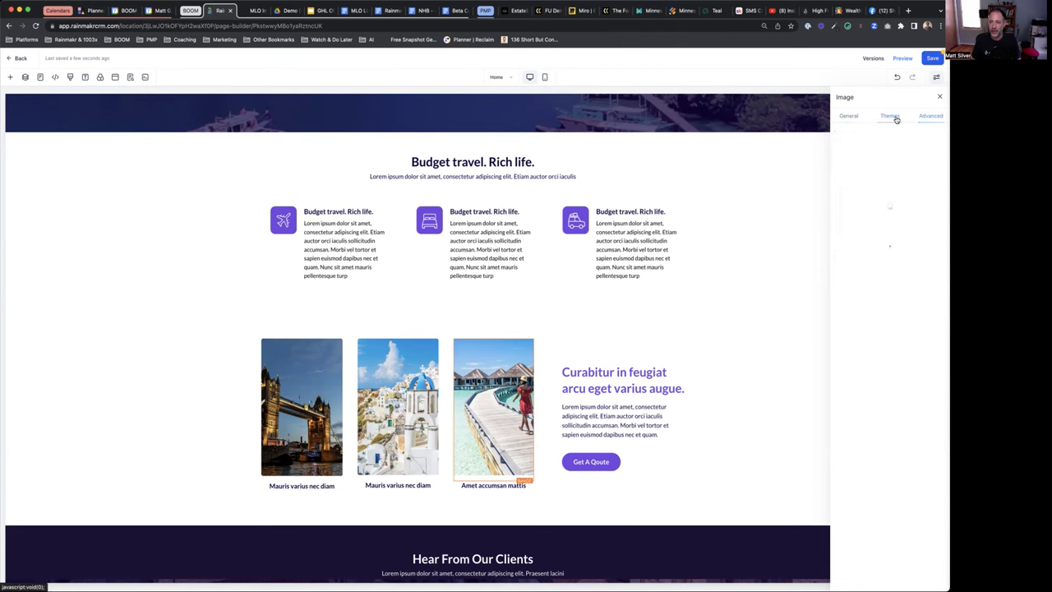
{"action": "left_click", "coordinate": [849, 116]}
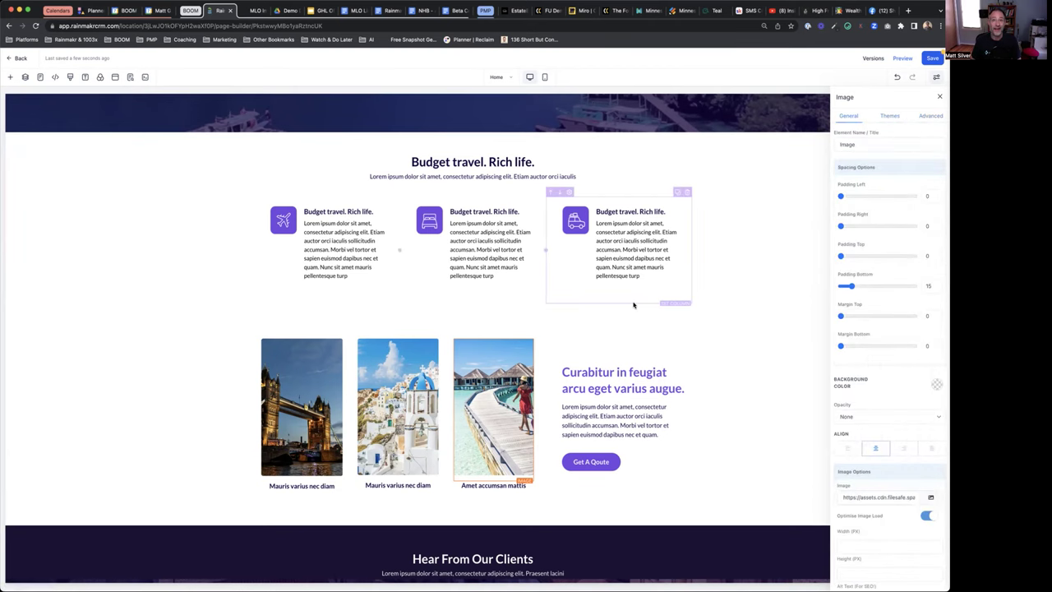
Scroll back to the top and exit the page builder via Back
{"action": "scroll", "coordinate": [634, 302], "scroll_direction": "up", "scroll_amount": 3}
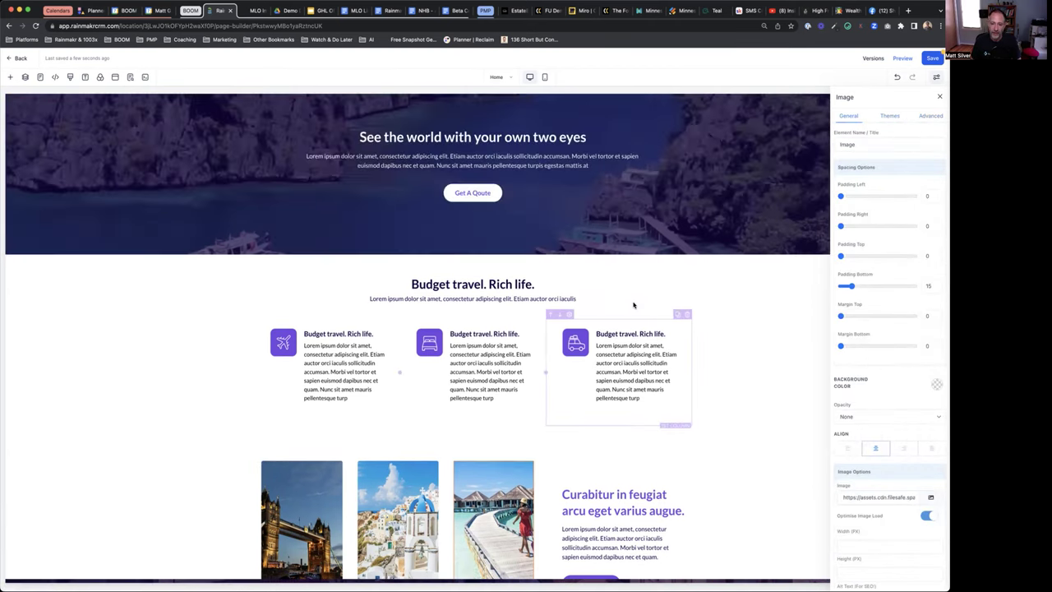
{"action": "scroll", "coordinate": [579, 358], "scroll_direction": "up", "scroll_amount": 5}
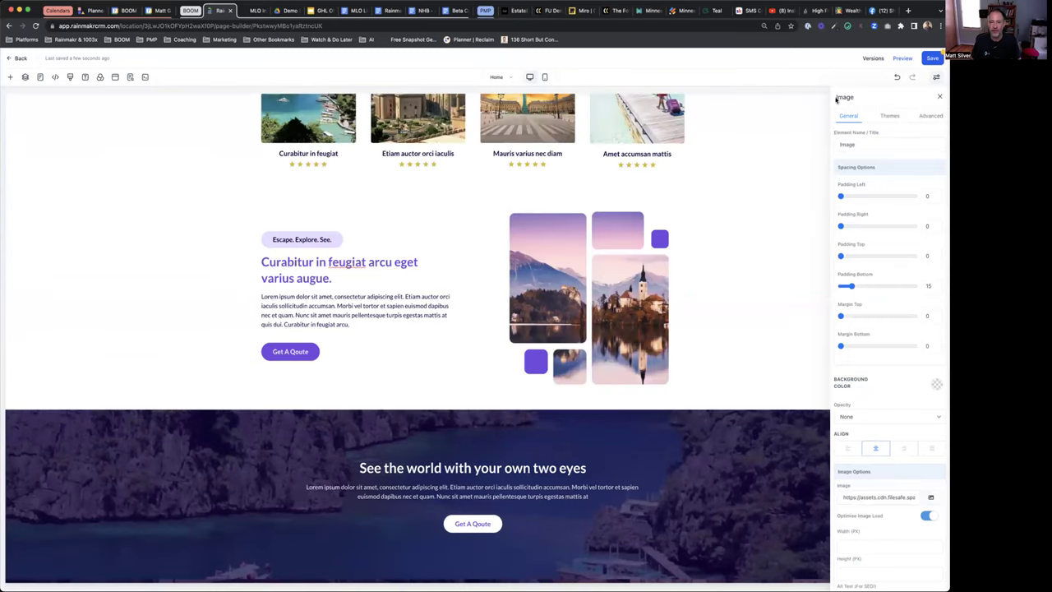
{"action": "scroll", "coordinate": [256, 122], "scroll_direction": "up", "scroll_amount": 1}
{"action": "left_click", "coordinate": [20, 57]}
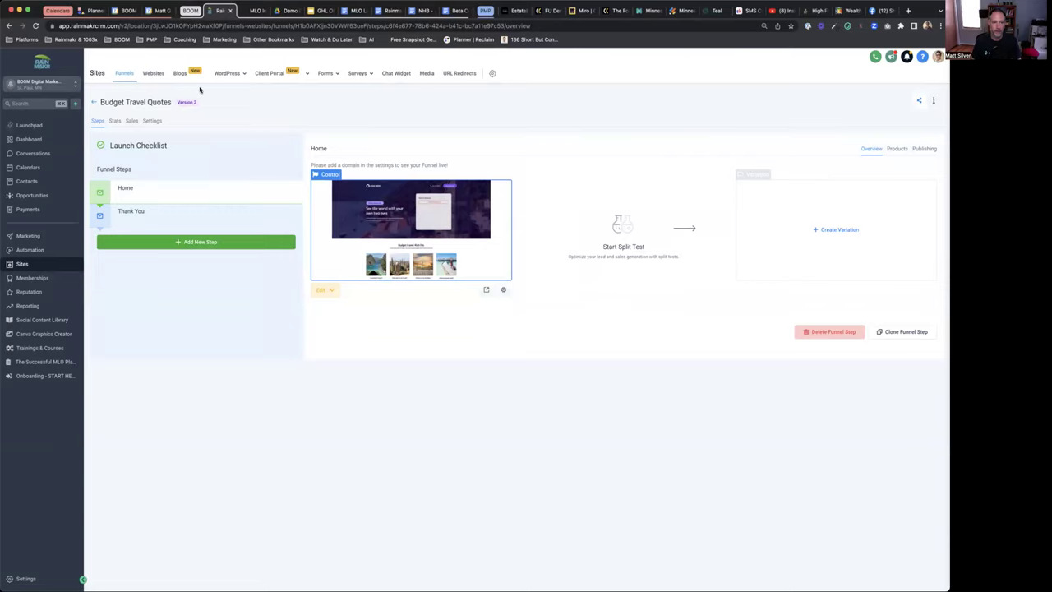
Show the empty Websites list under Sites
{"action": "left_click", "coordinate": [154, 74]}
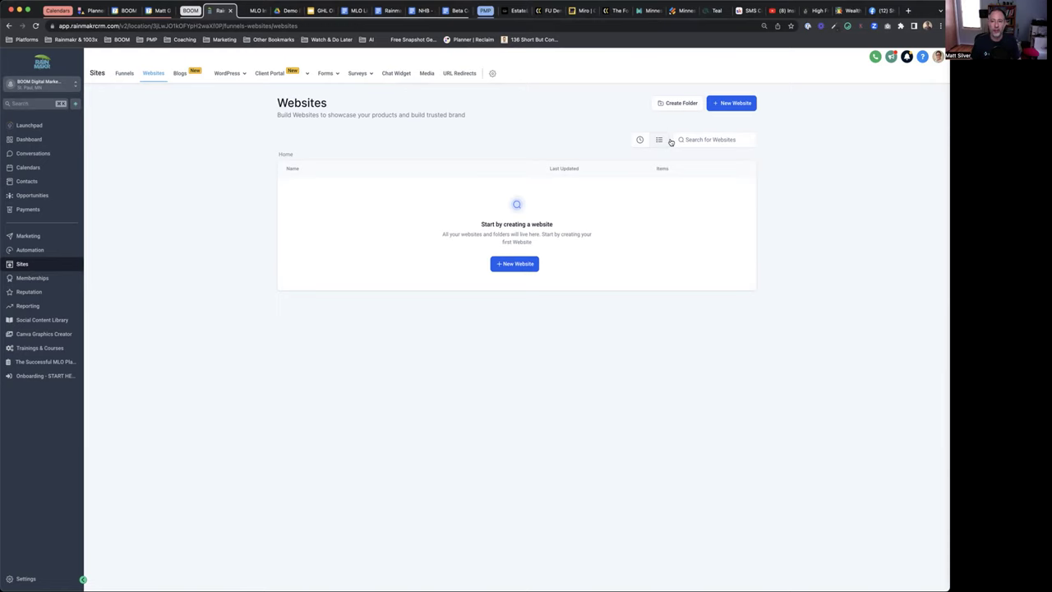
Start a new website from a template and show more categories in the Template Library
{"action": "left_click", "coordinate": [728, 105]}
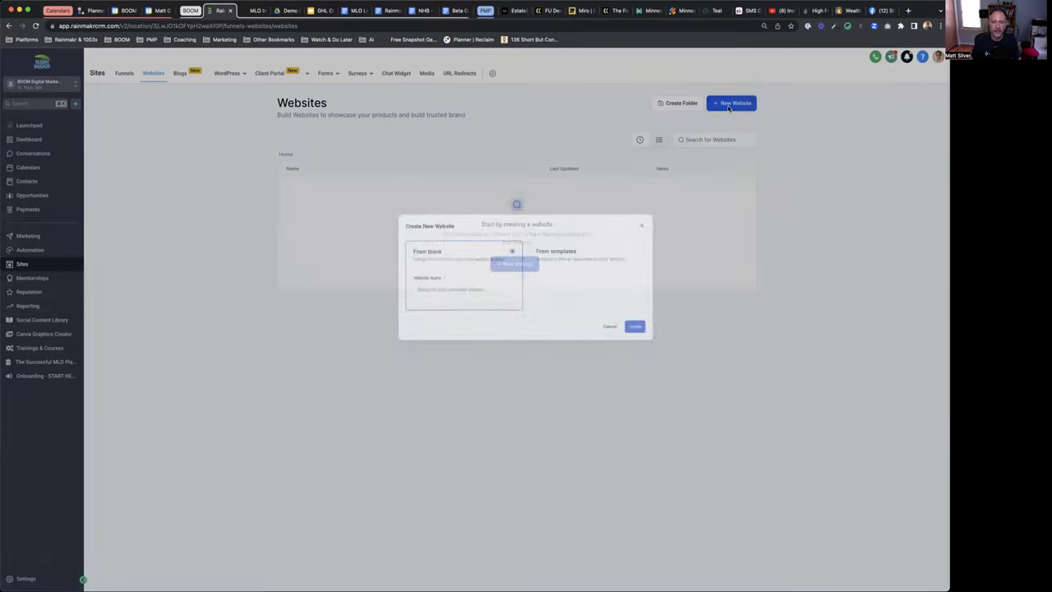
{"action": "left_click", "coordinate": [611, 284]}
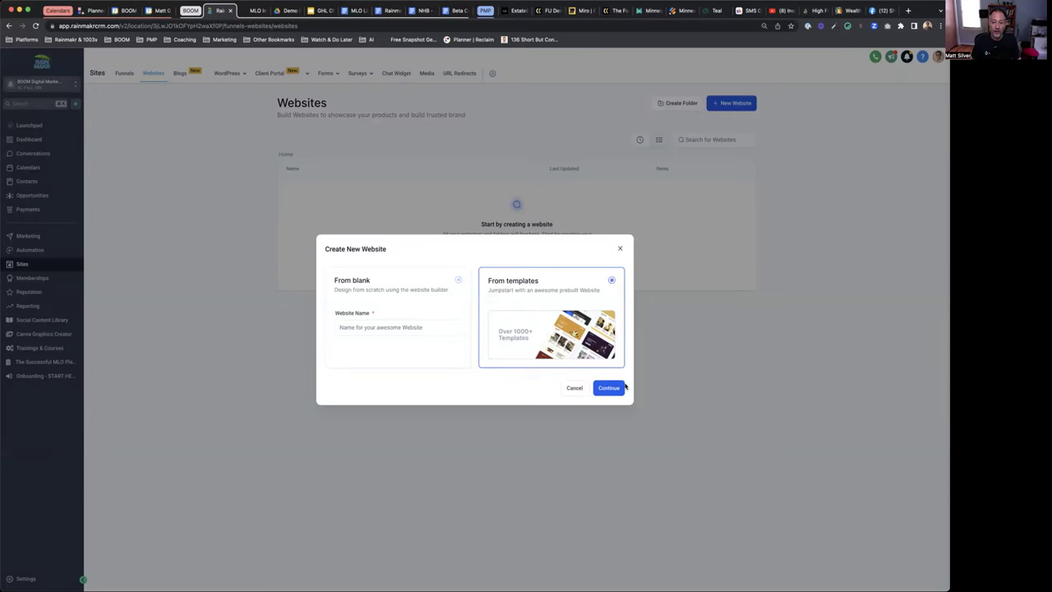
{"action": "left_click", "coordinate": [611, 387]}
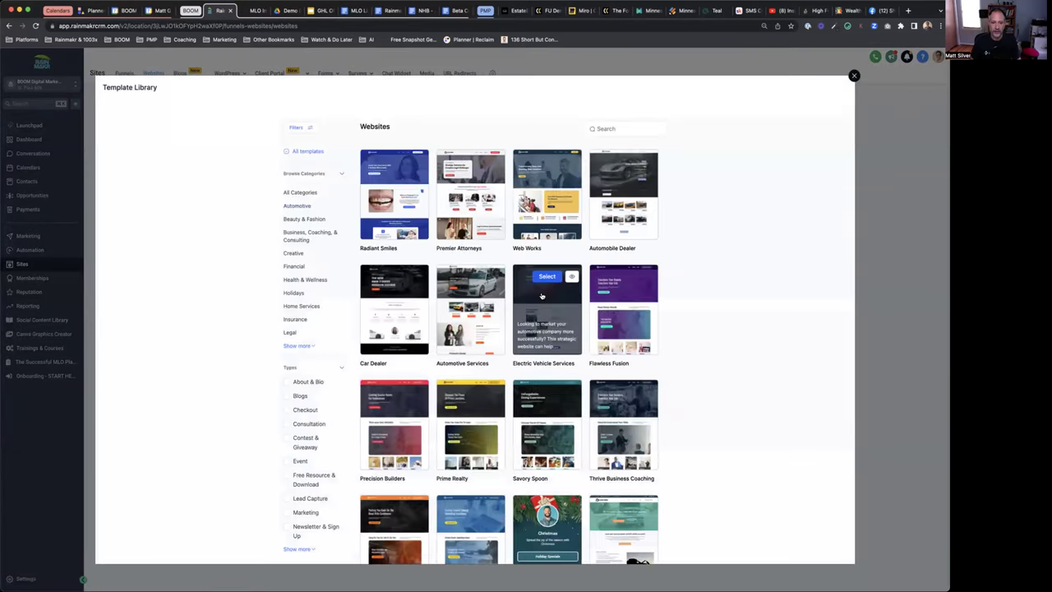
{"action": "scroll", "coordinate": [542, 295], "scroll_direction": "down", "scroll_amount": 2}
{"action": "scroll", "coordinate": [541, 296], "scroll_direction": "down", "scroll_amount": 2}
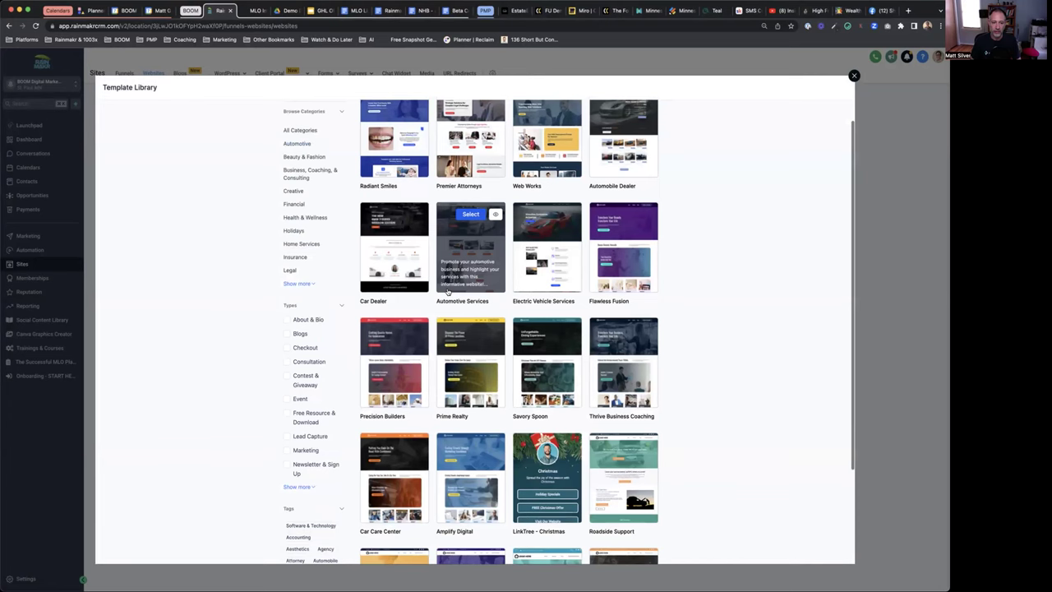
{"action": "left_click", "coordinate": [302, 283]}
{"action": "scroll", "coordinate": [529, 365], "scroll_direction": "down", "scroll_amount": 1}
{"action": "scroll", "coordinate": [679, 441], "scroll_direction": "down", "scroll_amount": 3}
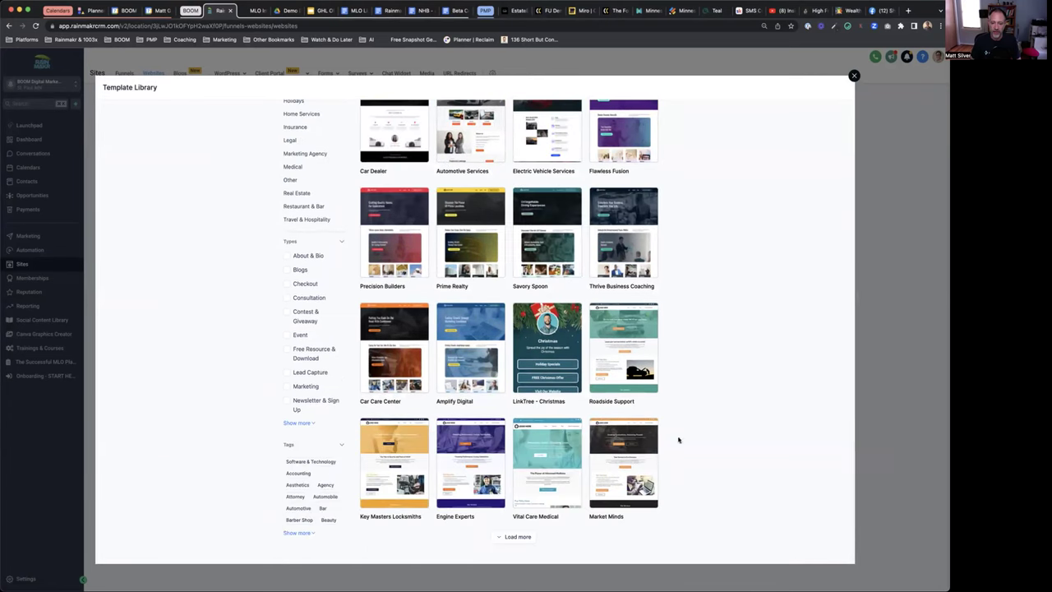
Load two more batches of website templates and browse through them
{"action": "left_click", "coordinate": [518, 539]}
{"action": "scroll", "coordinate": [690, 463], "scroll_direction": "down", "scroll_amount": 2}
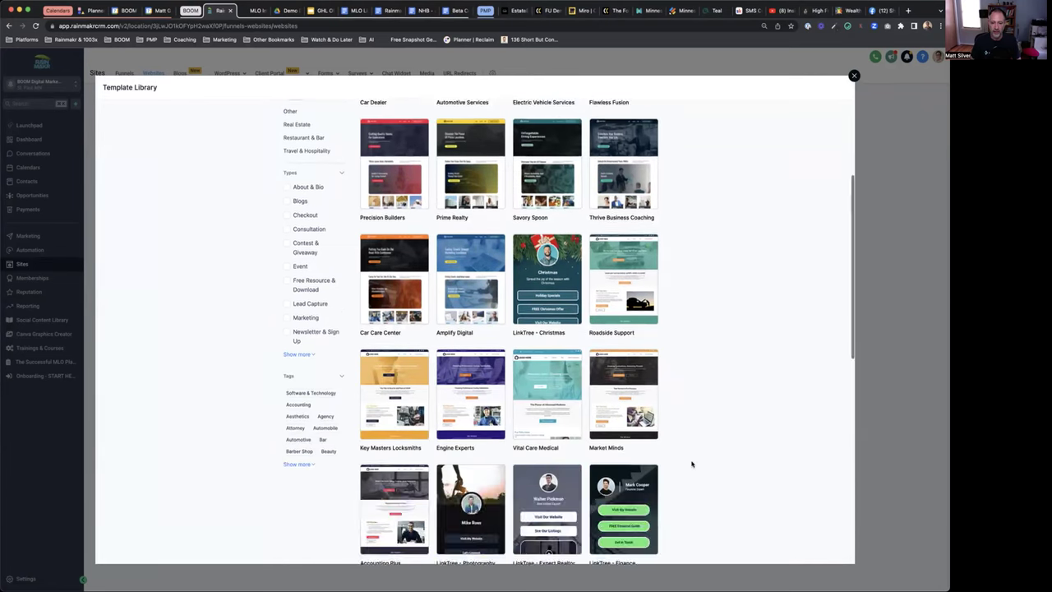
{"action": "scroll", "coordinate": [691, 463], "scroll_direction": "down", "scroll_amount": 5}
{"action": "scroll", "coordinate": [691, 463], "scroll_direction": "down", "scroll_amount": 2}
{"action": "scroll", "coordinate": [691, 464], "scroll_direction": "down", "scroll_amount": 3}
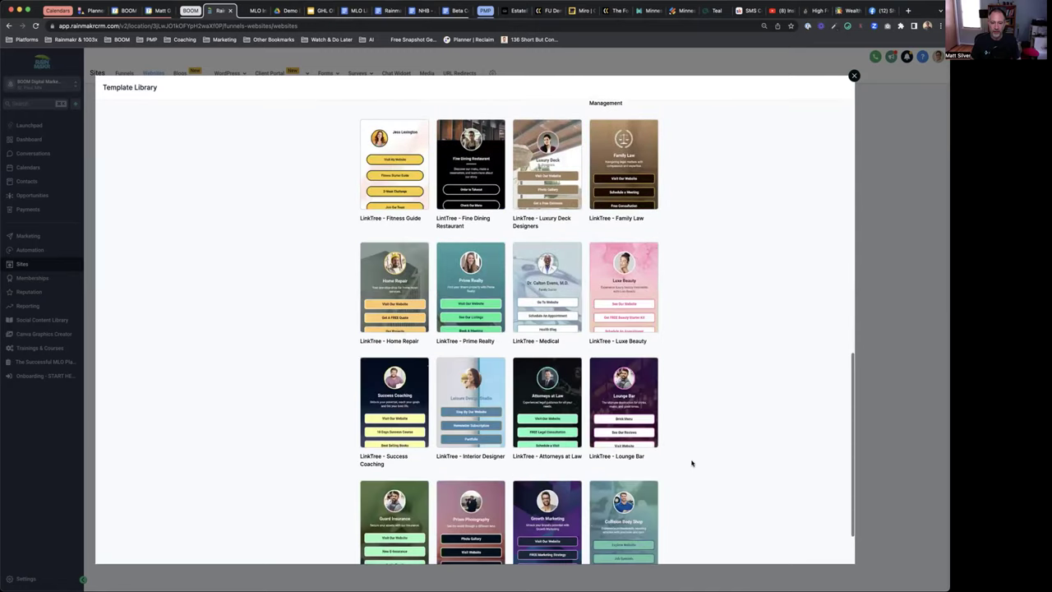
{"action": "scroll", "coordinate": [692, 463], "scroll_direction": "down", "scroll_amount": 2}
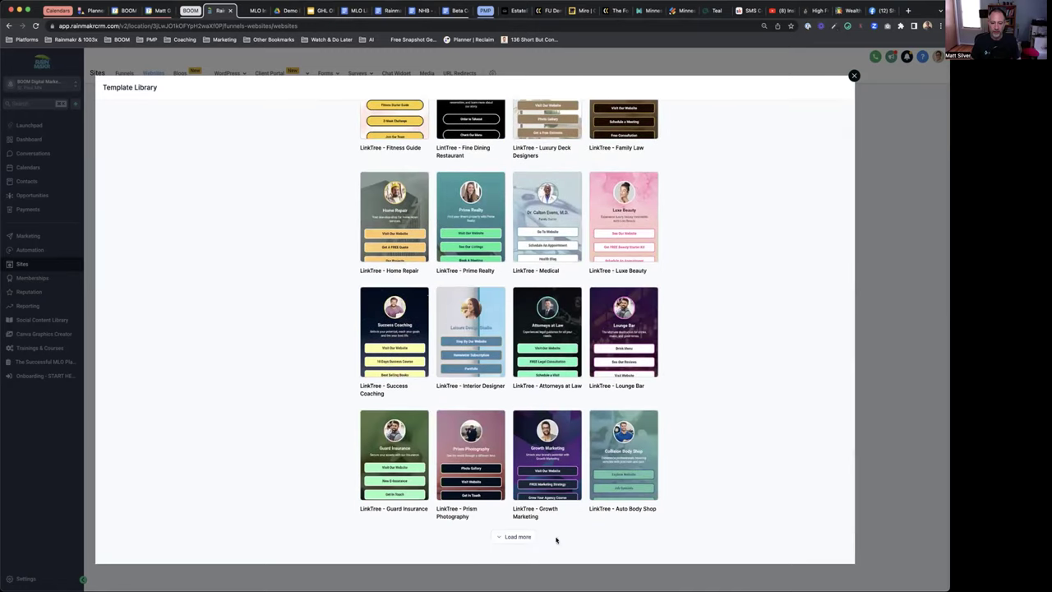
{"action": "left_click", "coordinate": [514, 540]}
{"action": "scroll", "coordinate": [737, 402], "scroll_direction": "down", "scroll_amount": 1}
{"action": "scroll", "coordinate": [736, 370], "scroll_direction": "down", "scroll_amount": 1}
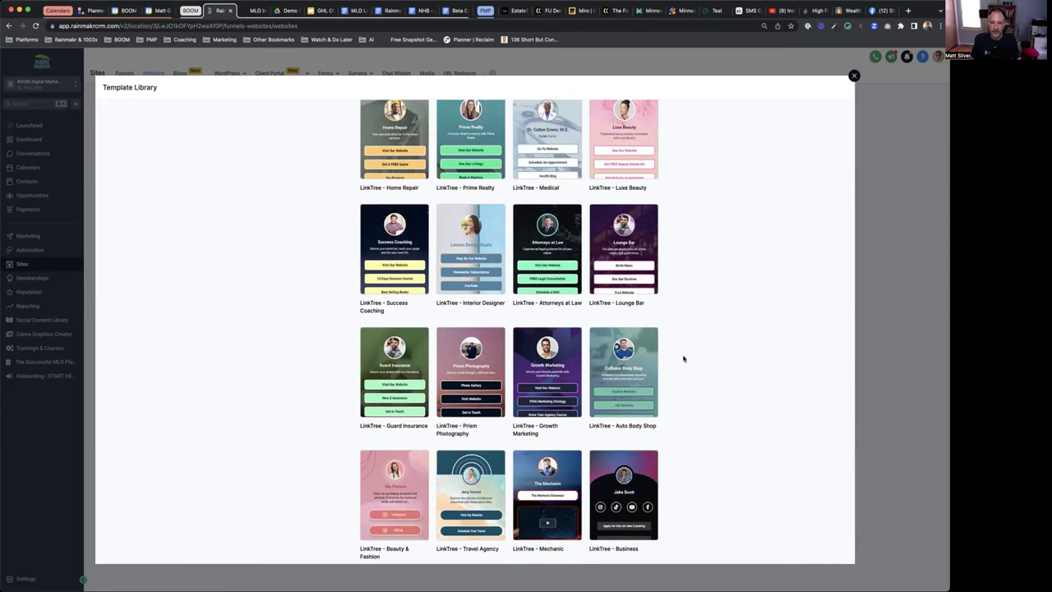
{"action": "scroll", "coordinate": [674, 361], "scroll_direction": "down", "scroll_amount": 3}
{"action": "scroll", "coordinate": [674, 362], "scroll_direction": "down", "scroll_amount": 3}
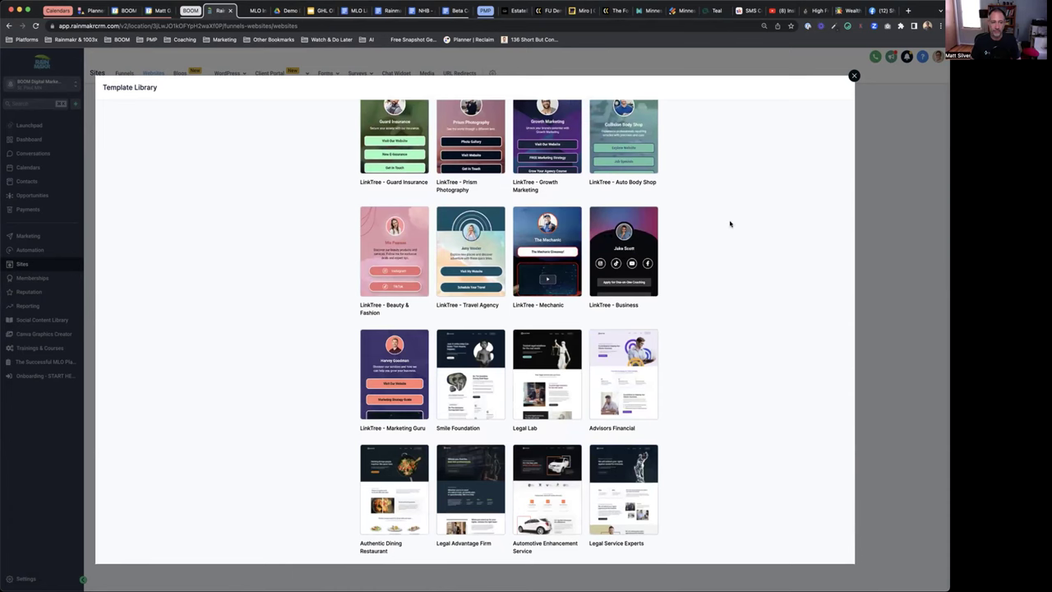
{"action": "scroll", "coordinate": [730, 224], "scroll_direction": "up", "scroll_amount": 1}
{"action": "scroll", "coordinate": [657, 247], "scroll_direction": "up", "scroll_amount": 3}
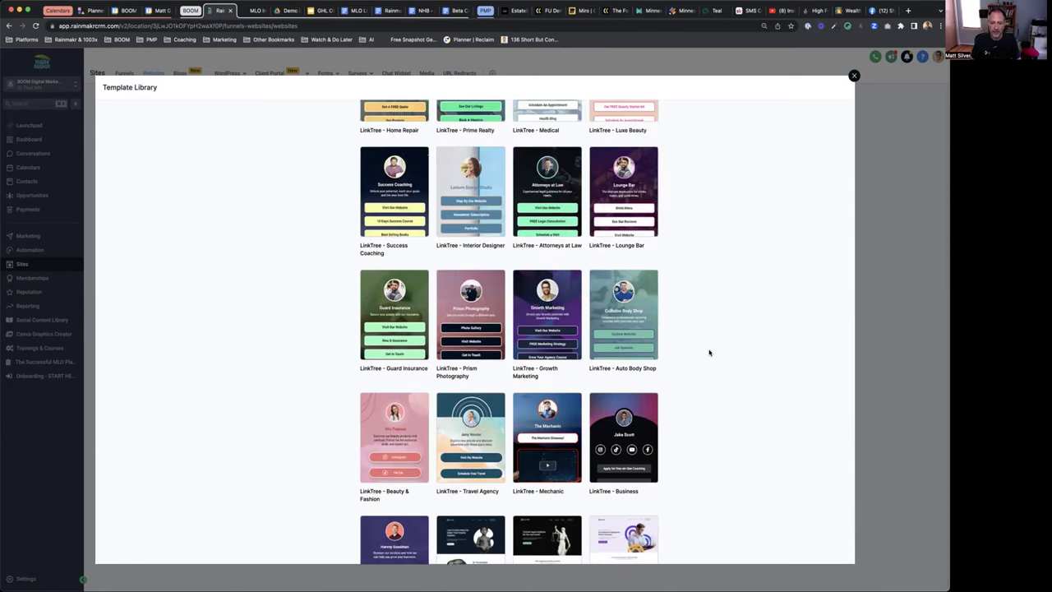
{"action": "scroll", "coordinate": [709, 352], "scroll_direction": "down", "scroll_amount": 2}
{"action": "scroll", "coordinate": [710, 352], "scroll_direction": "down", "scroll_amount": 3}
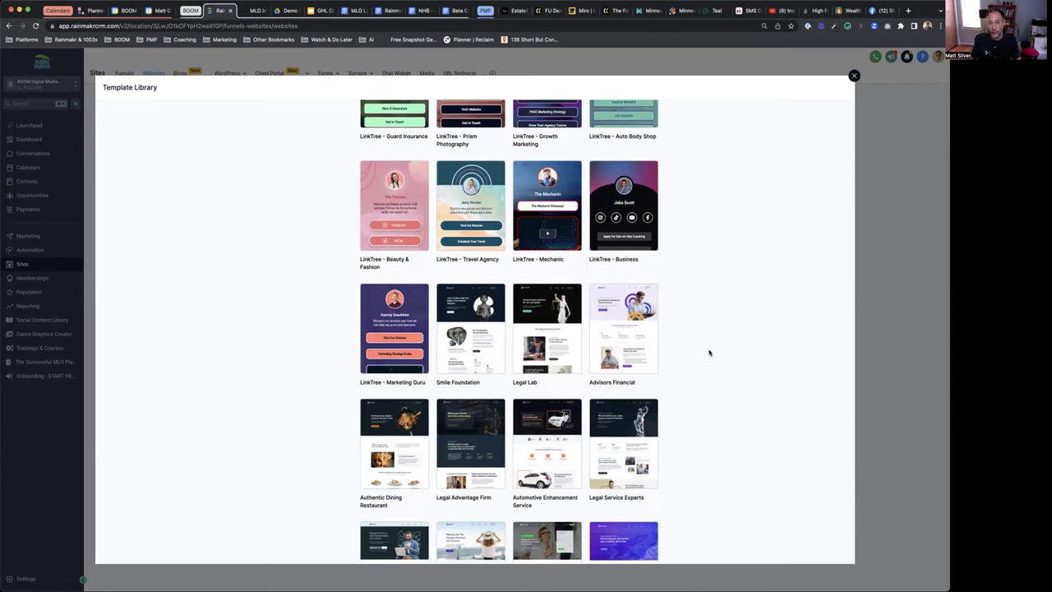
{"action": "scroll", "coordinate": [709, 352], "scroll_direction": "down", "scroll_amount": 1}
{"action": "scroll", "coordinate": [710, 352], "scroll_direction": "down", "scroll_amount": 1}
{"action": "scroll", "coordinate": [709, 352], "scroll_direction": "down", "scroll_amount": 1}
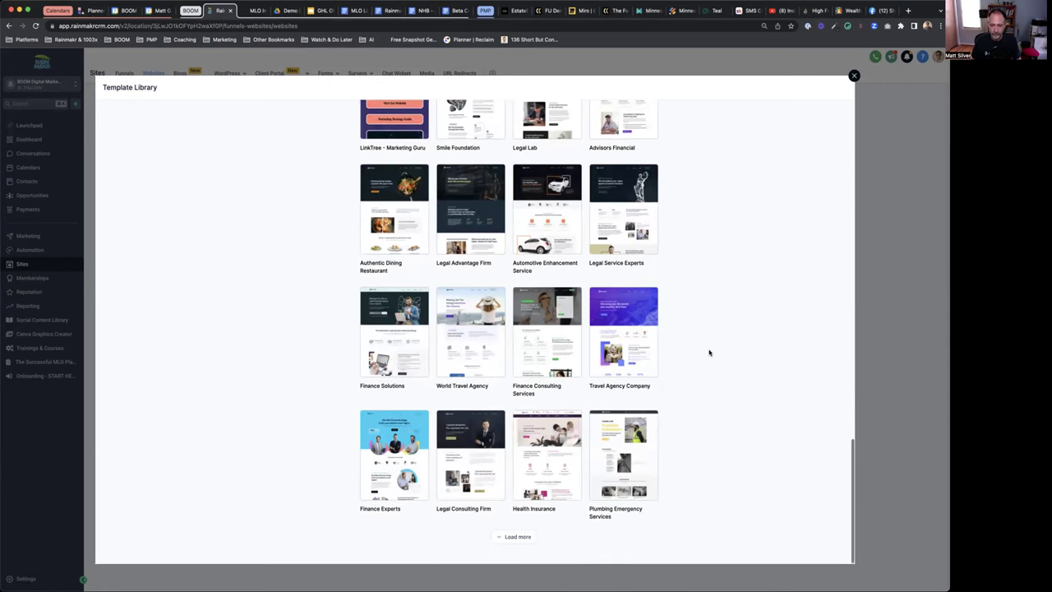
Load four further template batches and open the General Business Coaching template preview
{"action": "left_click", "coordinate": [520, 536]}
{"action": "scroll", "coordinate": [761, 379], "scroll_direction": "down", "scroll_amount": 1}
{"action": "scroll", "coordinate": [762, 380], "scroll_direction": "down", "scroll_amount": 3}
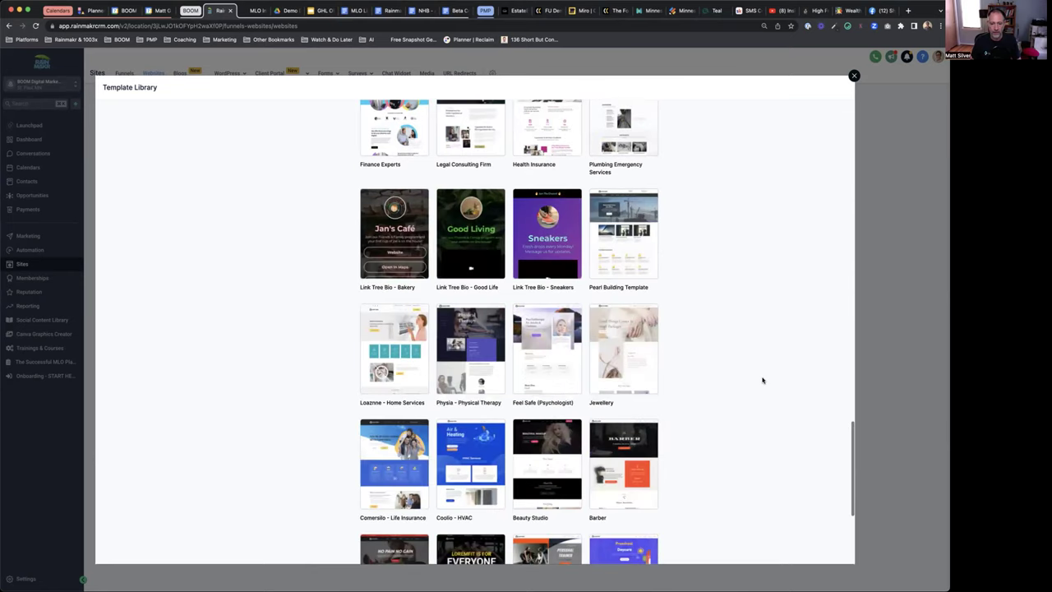
{"action": "scroll", "coordinate": [761, 379], "scroll_direction": "down", "scroll_amount": 3}
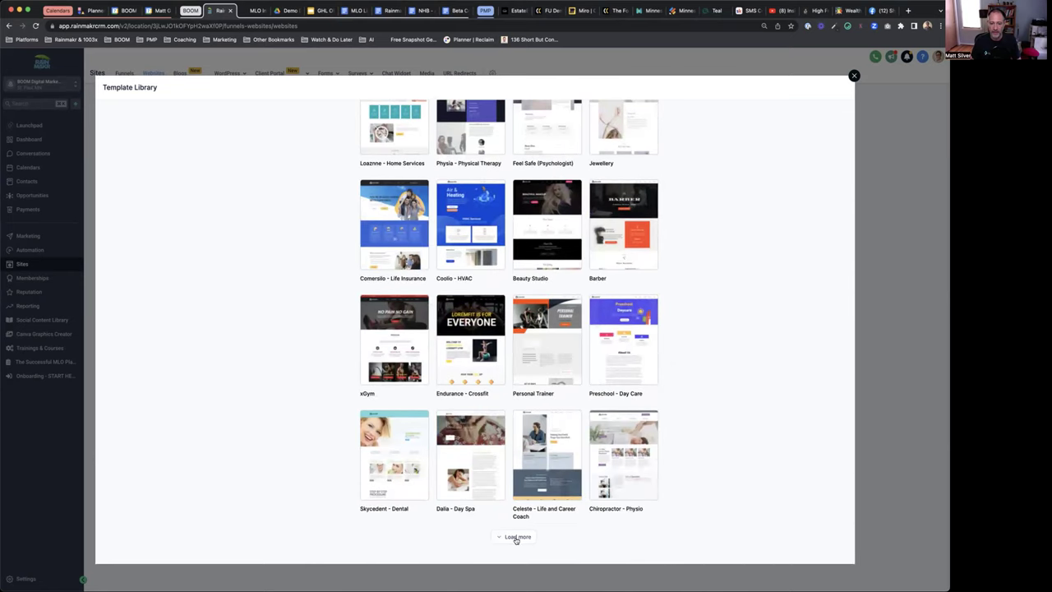
{"action": "left_click", "coordinate": [516, 539]}
{"action": "scroll", "coordinate": [756, 404], "scroll_direction": "down", "scroll_amount": 2}
{"action": "scroll", "coordinate": [756, 403], "scroll_direction": "down", "scroll_amount": 3}
{"action": "scroll", "coordinate": [723, 420], "scroll_direction": "down", "scroll_amount": 3}
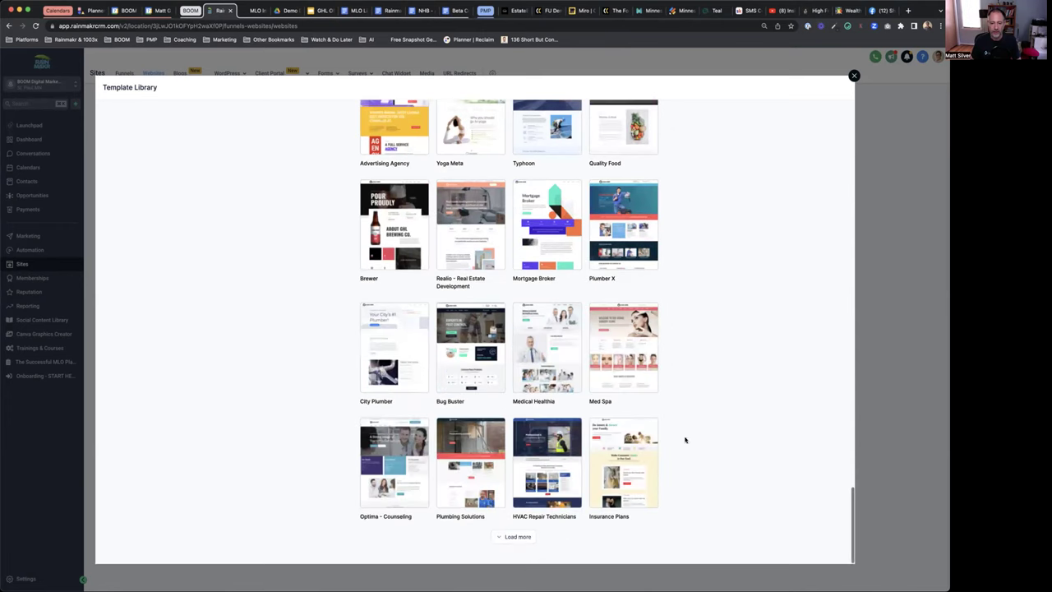
{"action": "left_click", "coordinate": [516, 539]}
{"action": "scroll", "coordinate": [685, 425], "scroll_direction": "down", "scroll_amount": 1}
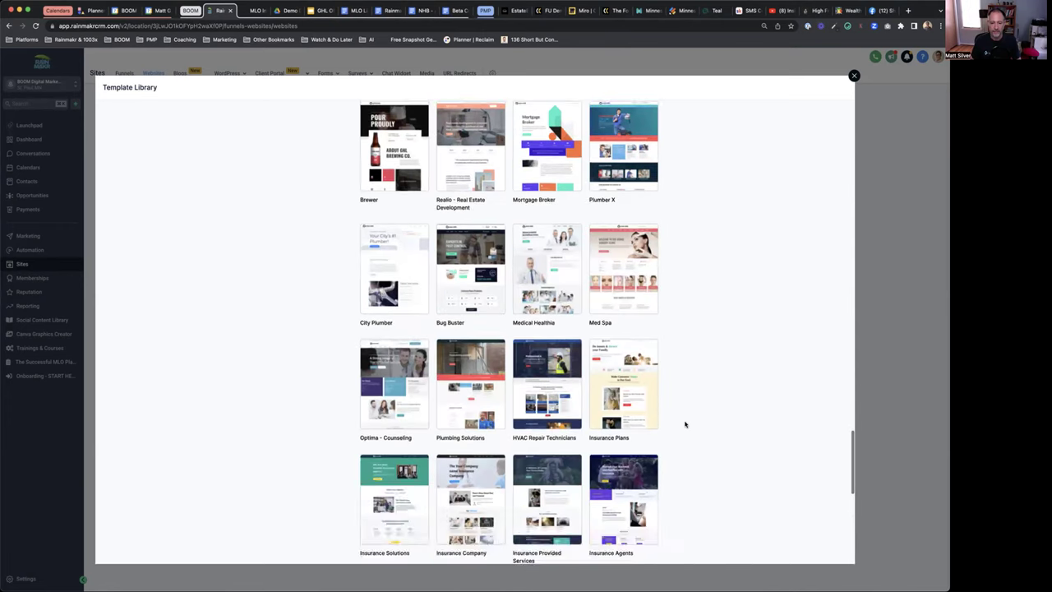
{"action": "scroll", "coordinate": [685, 424], "scroll_direction": "down", "scroll_amount": 4}
{"action": "scroll", "coordinate": [685, 424], "scroll_direction": "down", "scroll_amount": 2}
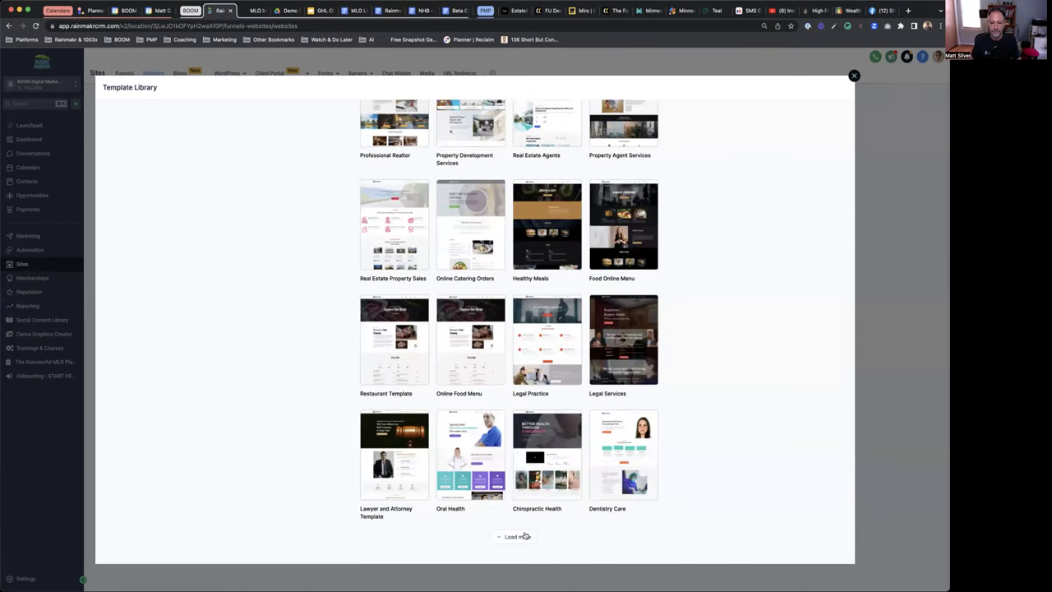
{"action": "left_click", "coordinate": [521, 535]}
{"action": "scroll", "coordinate": [715, 408], "scroll_direction": "down", "scroll_amount": 1}
{"action": "scroll", "coordinate": [713, 410], "scroll_direction": "down", "scroll_amount": 4}
{"action": "scroll", "coordinate": [694, 249], "scroll_direction": "down", "scroll_amount": 2}
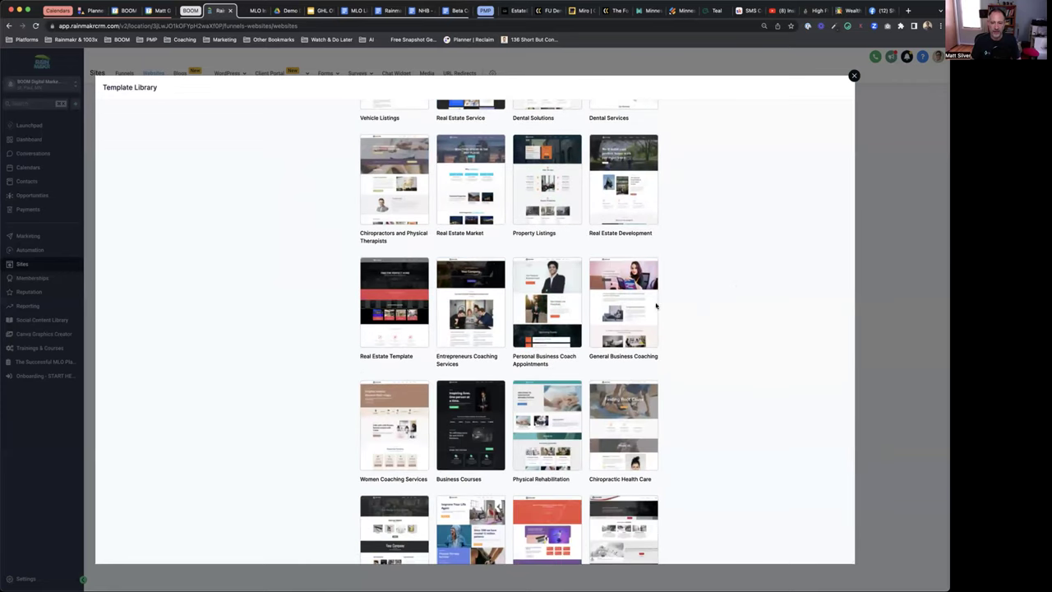
{"action": "mouse_move", "coordinate": [624, 302]}
{"action": "left_click", "coordinate": [622, 321]}
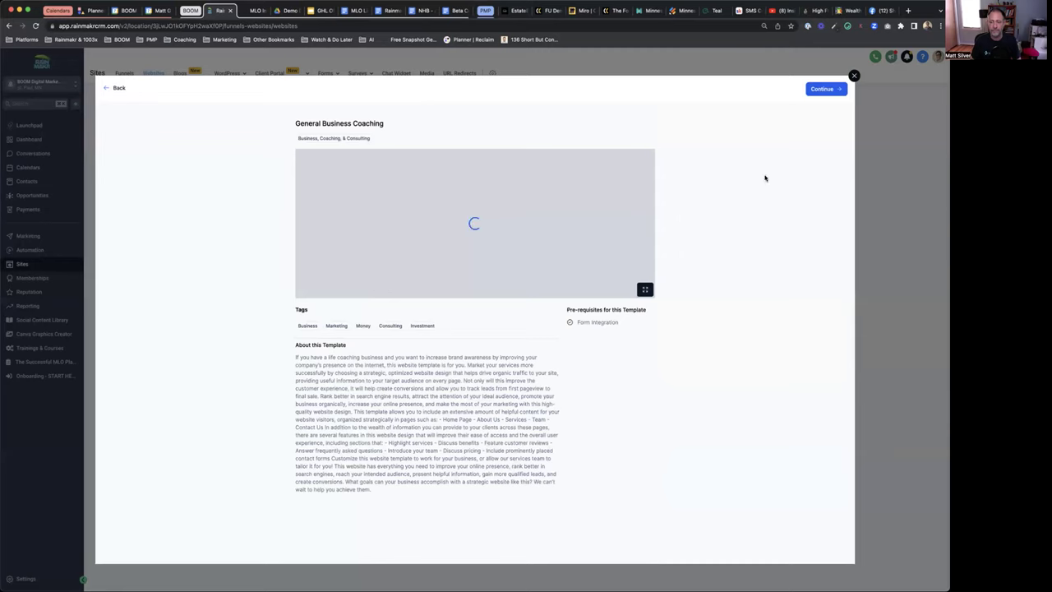
Accept the terms and get the General Business Coaching template
{"action": "left_click", "coordinate": [825, 89]}
{"action": "left_click", "coordinate": [705, 109]}
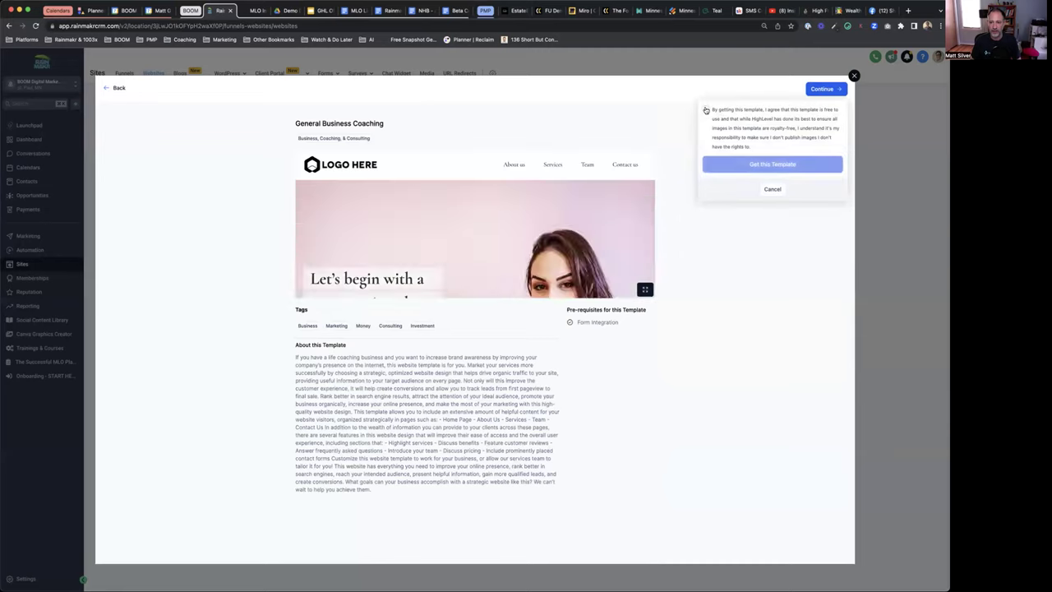
{"action": "left_click", "coordinate": [766, 165]}
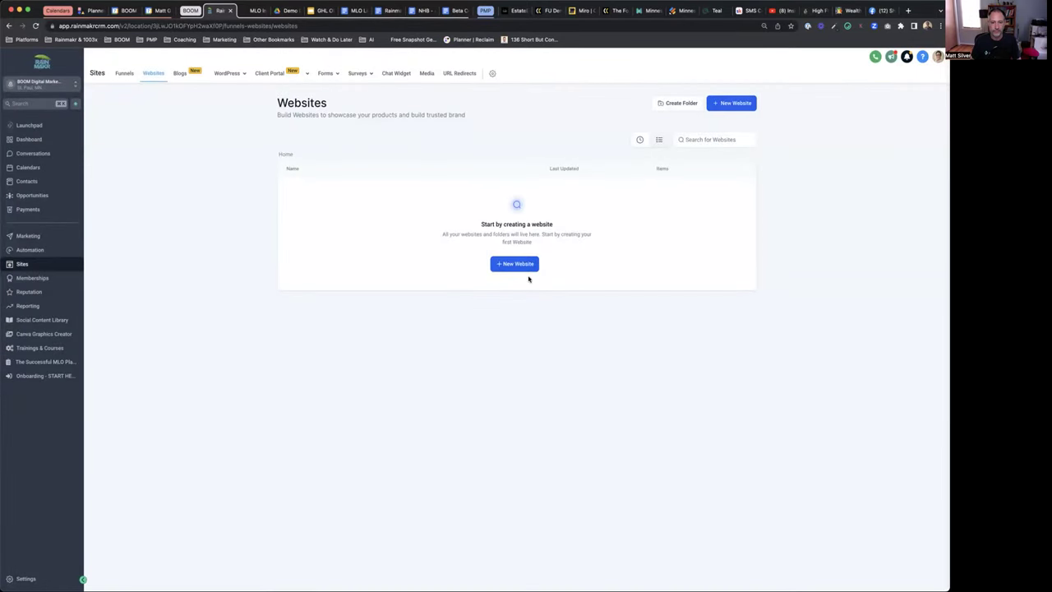
Start another new website from templates and reopen the Template Library
{"action": "left_click", "coordinate": [736, 103]}
{"action": "left_click", "coordinate": [510, 284]}
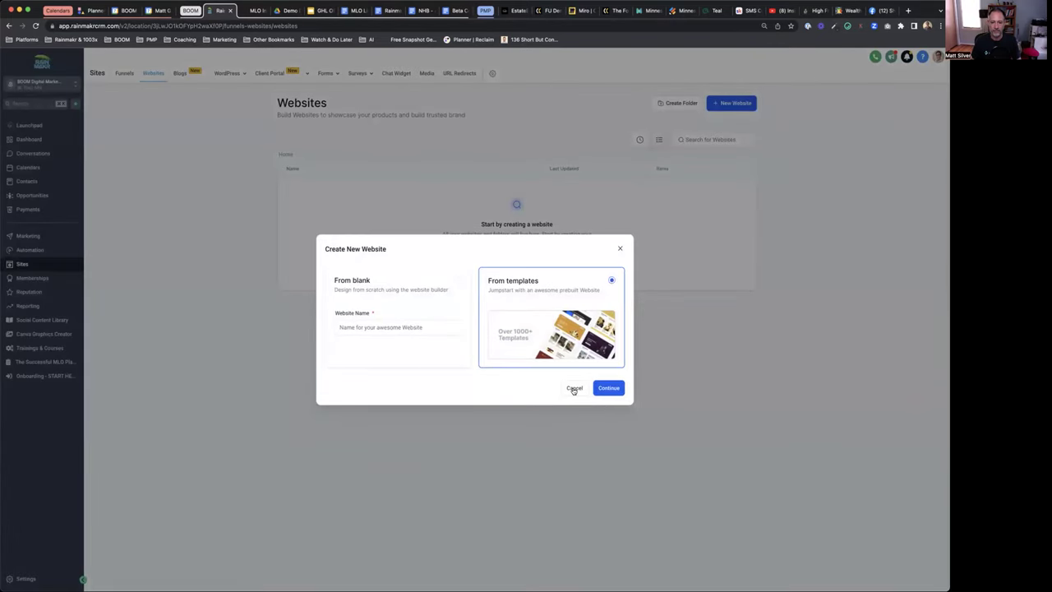
{"action": "left_click", "coordinate": [573, 388]}
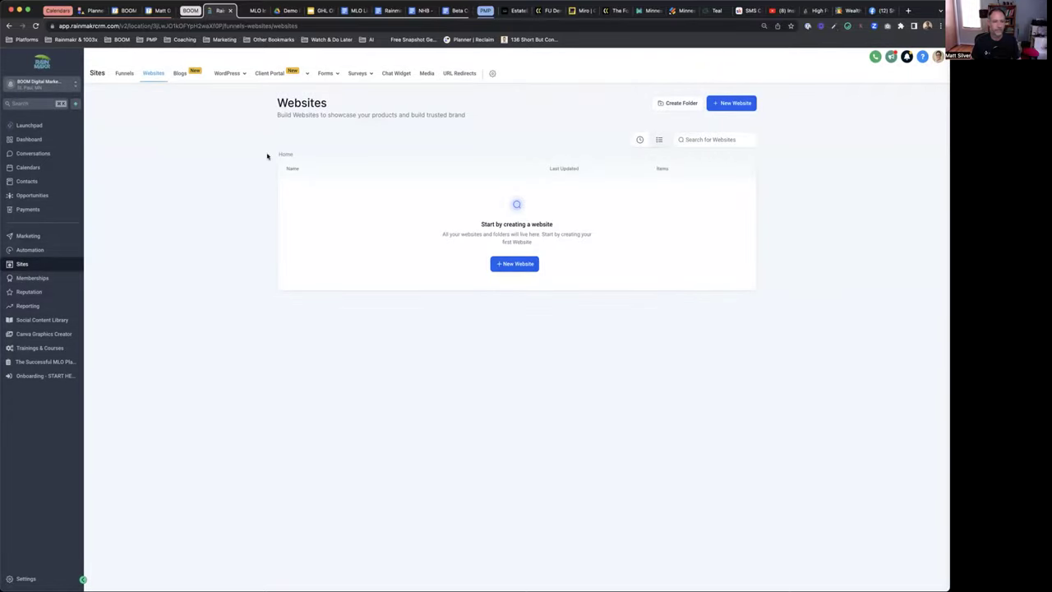
{"action": "left_click", "coordinate": [733, 104]}
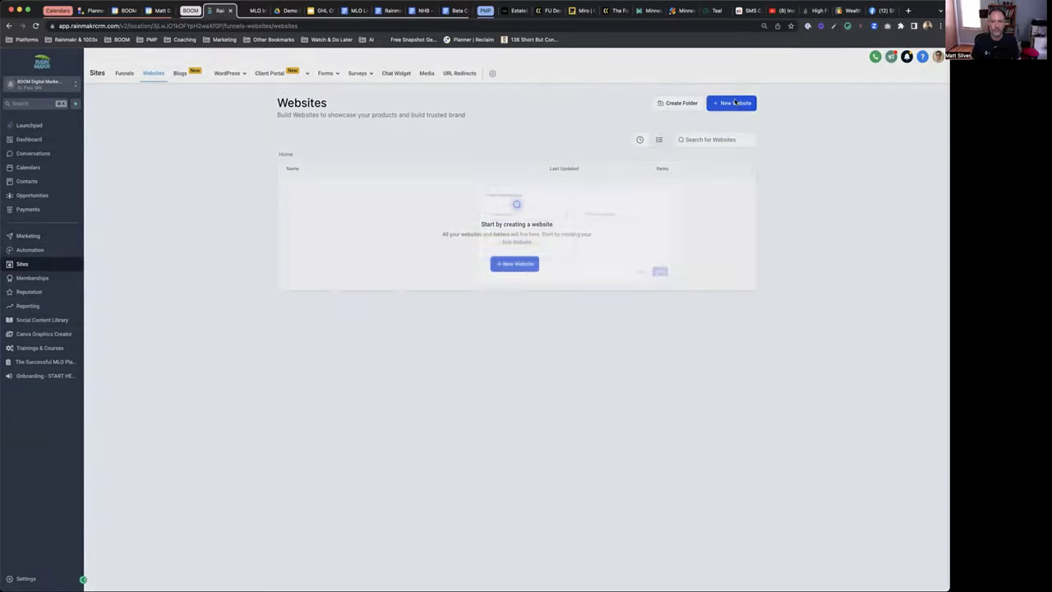
{"action": "left_click", "coordinate": [536, 277]}
{"action": "left_click", "coordinate": [611, 387]}
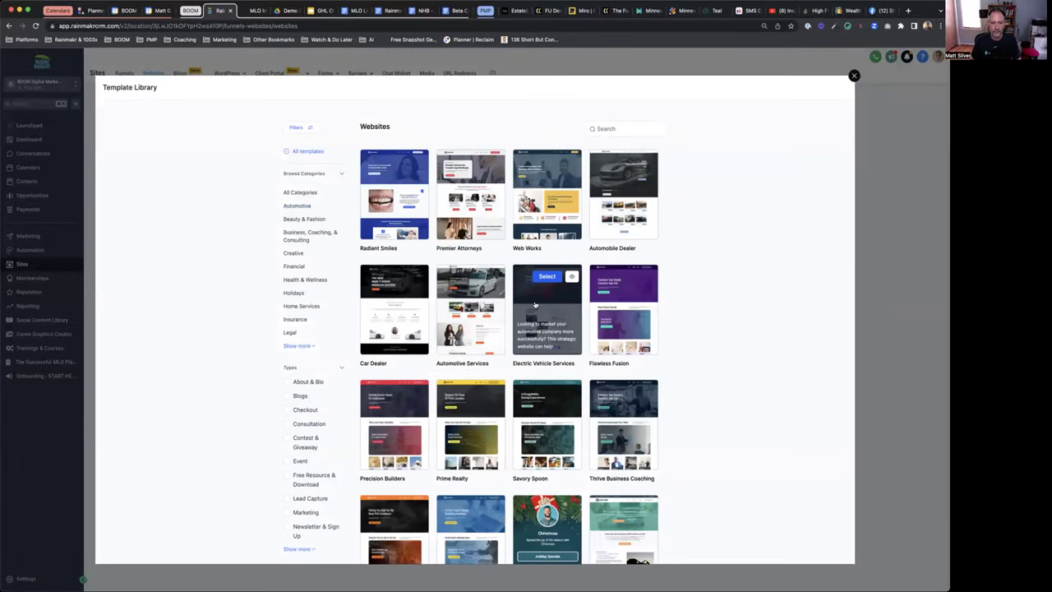
Get the Electric Vehicle Services template, then open the Business Coaching website
{"action": "left_click", "coordinate": [543, 310]}
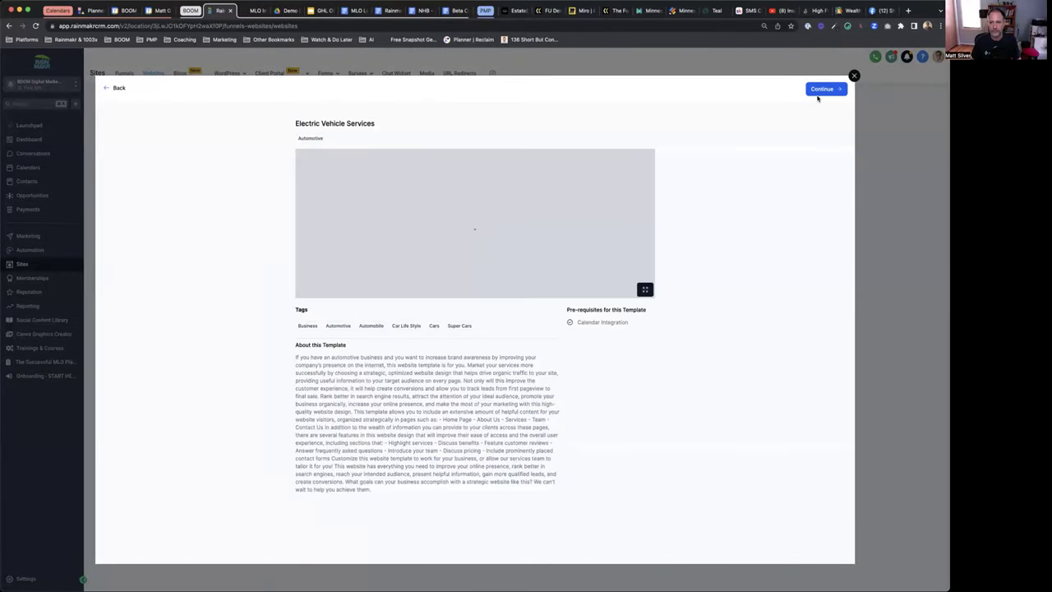
{"action": "left_click", "coordinate": [820, 90]}
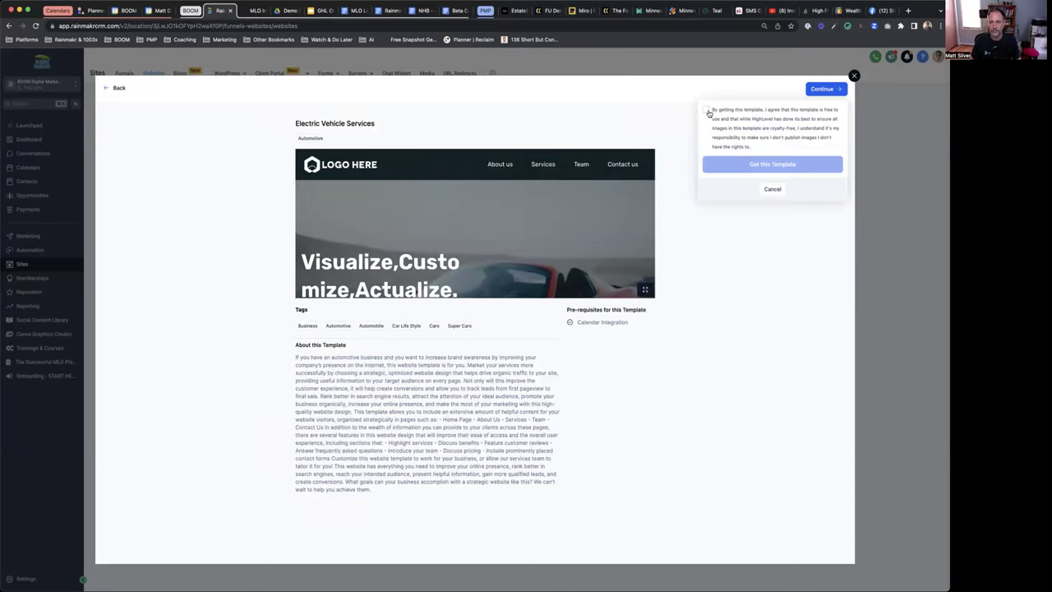
{"action": "left_click", "coordinate": [751, 152]}
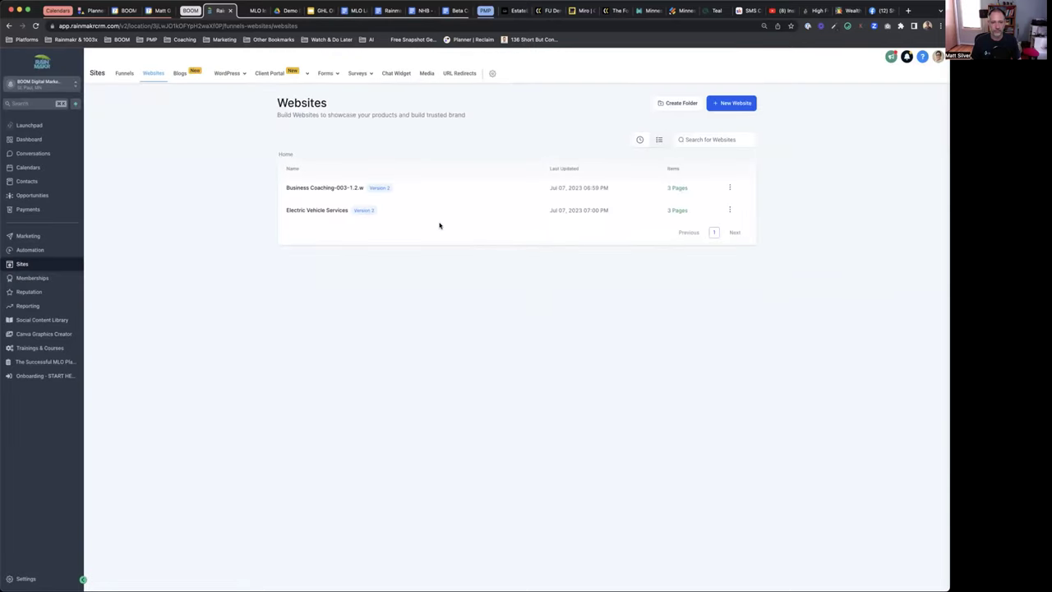
{"action": "left_click", "coordinate": [325, 188]}
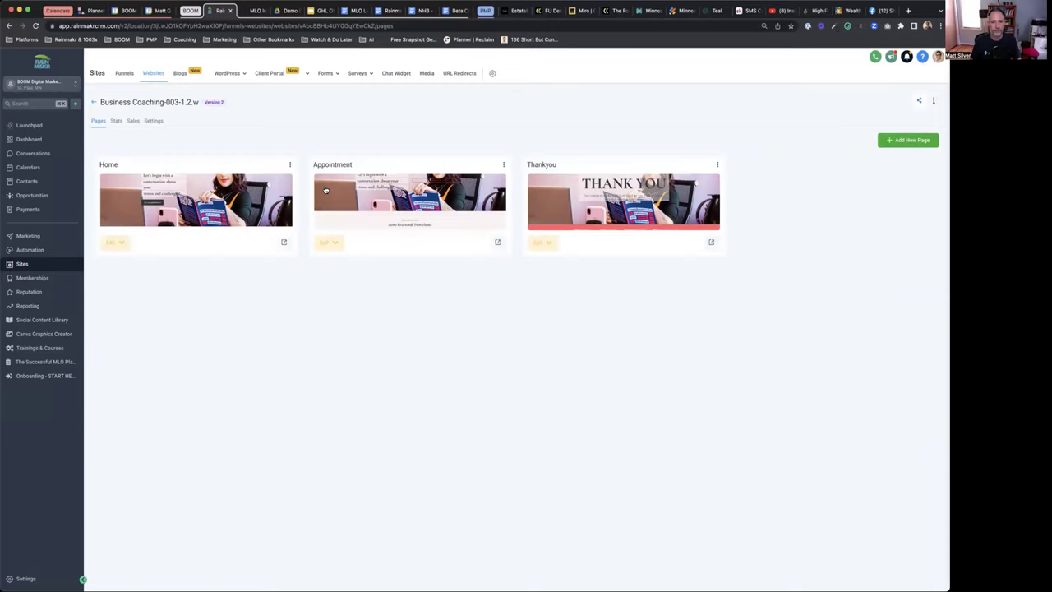
Open the Business Coaching site's Home page in the page builder
{"action": "left_click", "coordinate": [245, 204]}
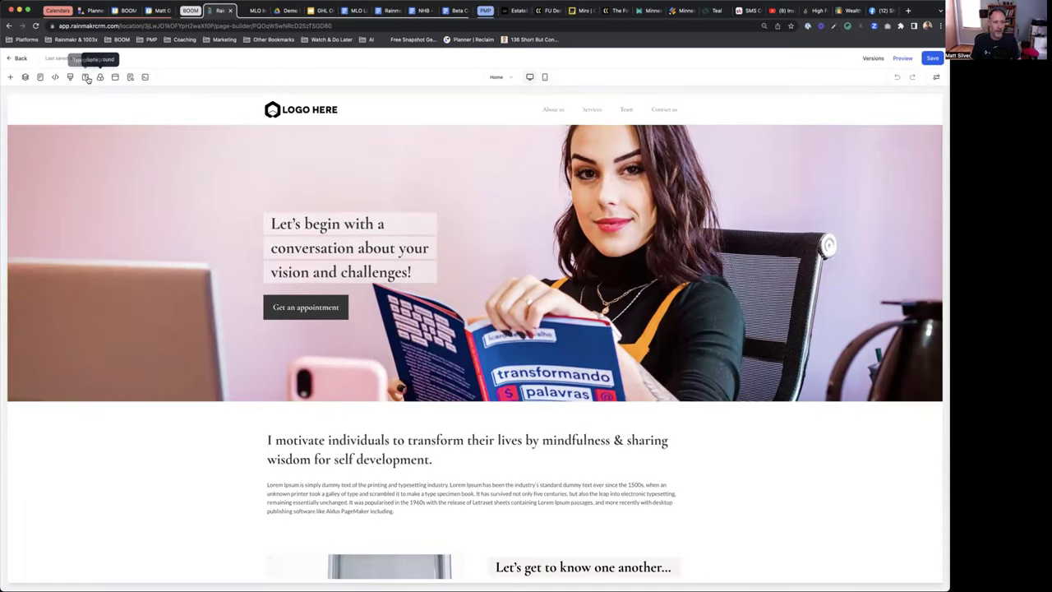
Set the Home page background to light blue and scroll through the page to review it
{"action": "left_click", "coordinate": [100, 77]}
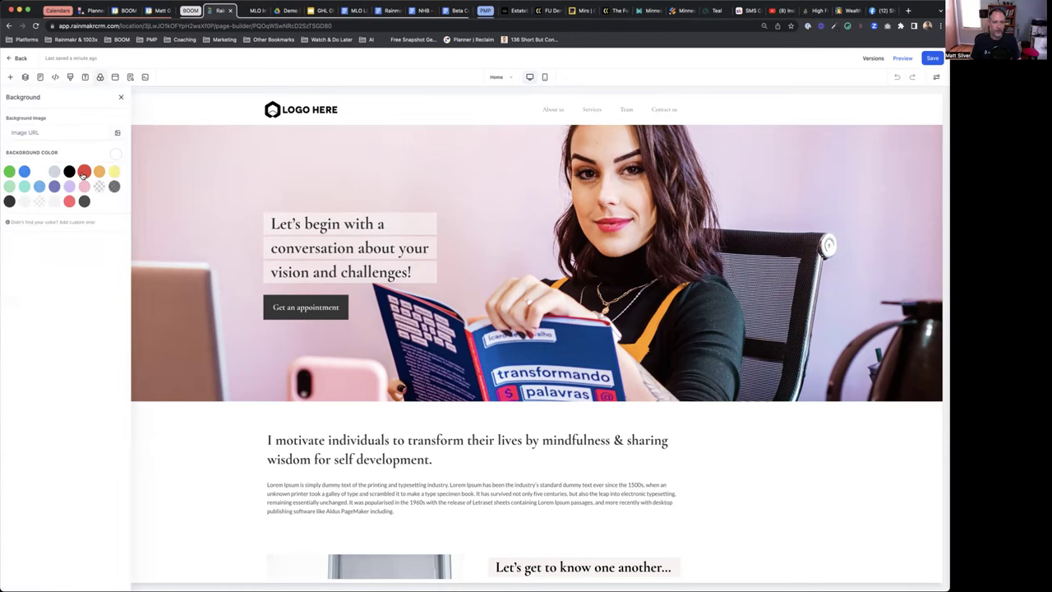
{"action": "left_click", "coordinate": [83, 171]}
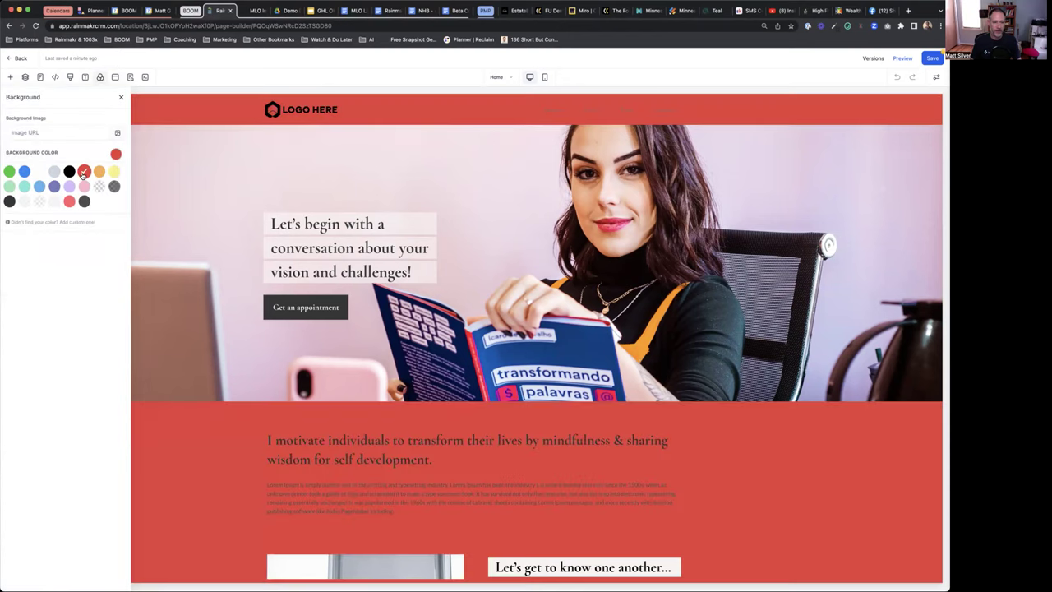
{"action": "left_click", "coordinate": [39, 187]}
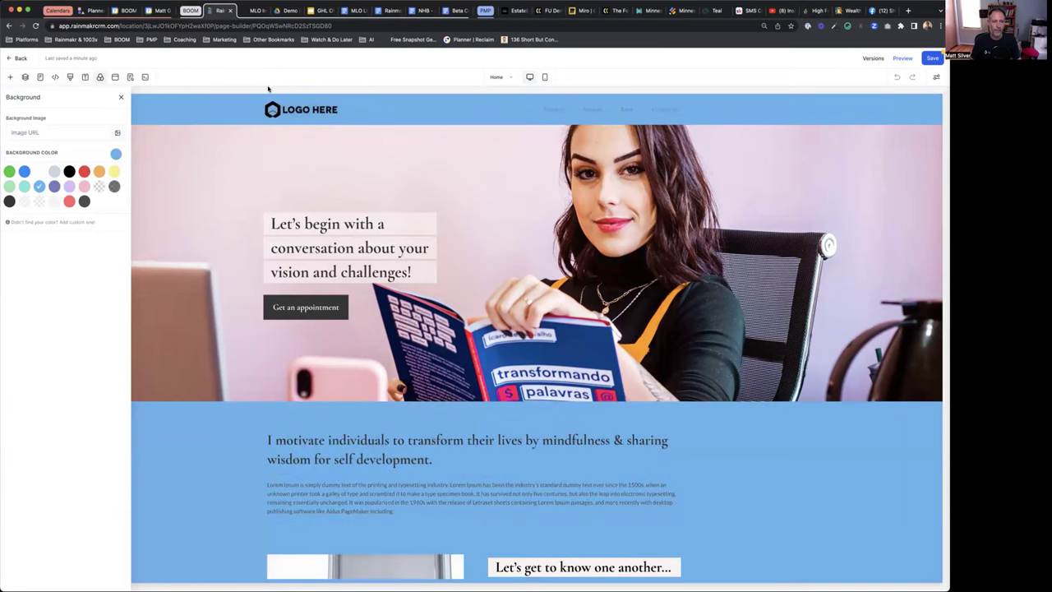
{"action": "left_click", "coordinate": [121, 97]}
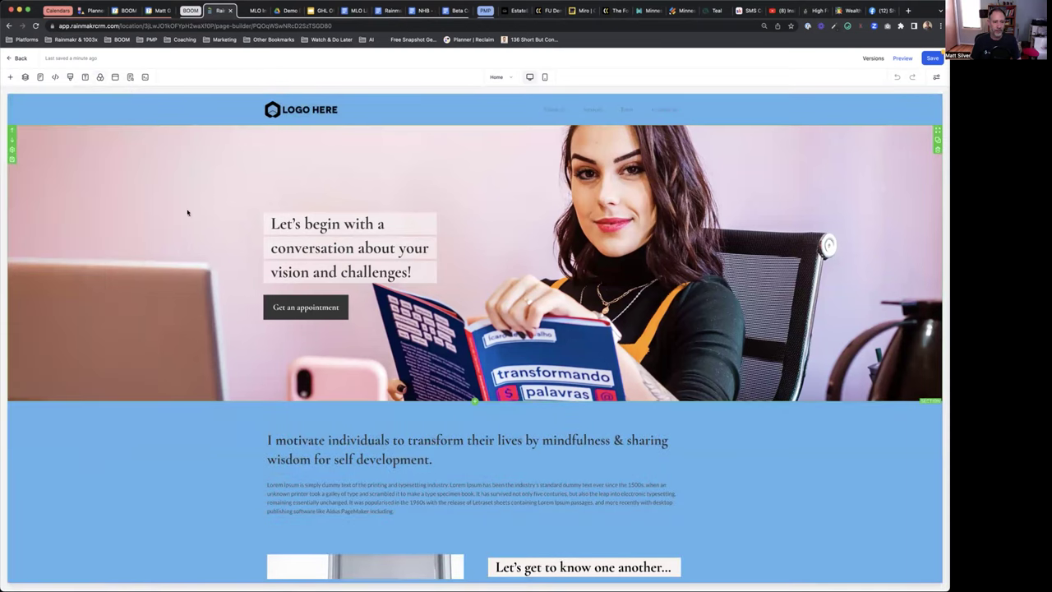
{"action": "scroll", "coordinate": [461, 387], "scroll_direction": "down", "scroll_amount": 2}
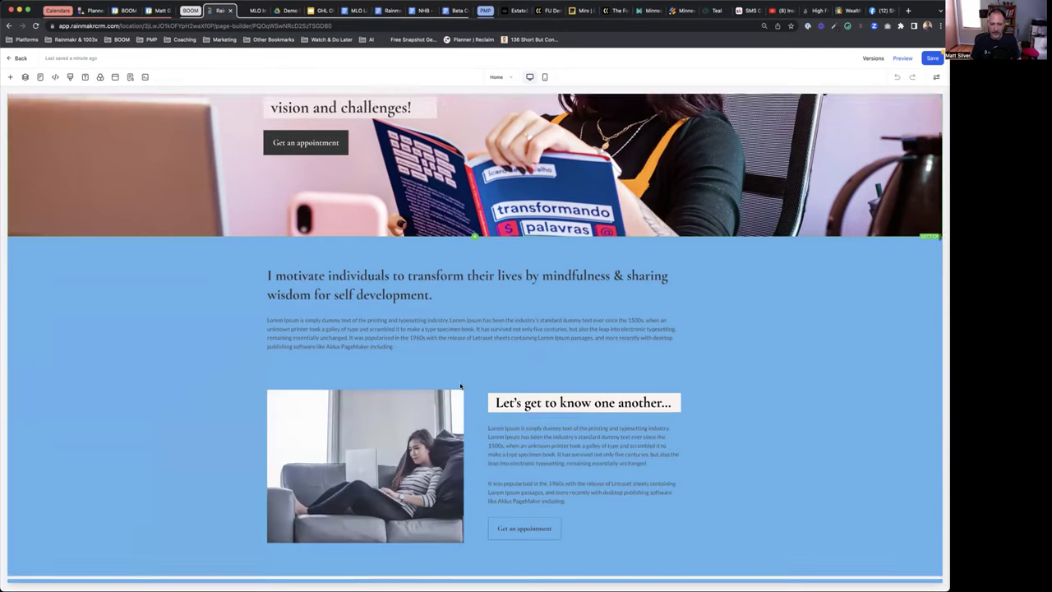
{"action": "scroll", "coordinate": [460, 386], "scroll_direction": "down", "scroll_amount": 3}
{"action": "scroll", "coordinate": [460, 386], "scroll_direction": "down", "scroll_amount": 2}
{"action": "scroll", "coordinate": [460, 387], "scroll_direction": "down", "scroll_amount": 2}
{"action": "scroll", "coordinate": [460, 386], "scroll_direction": "down", "scroll_amount": 2}
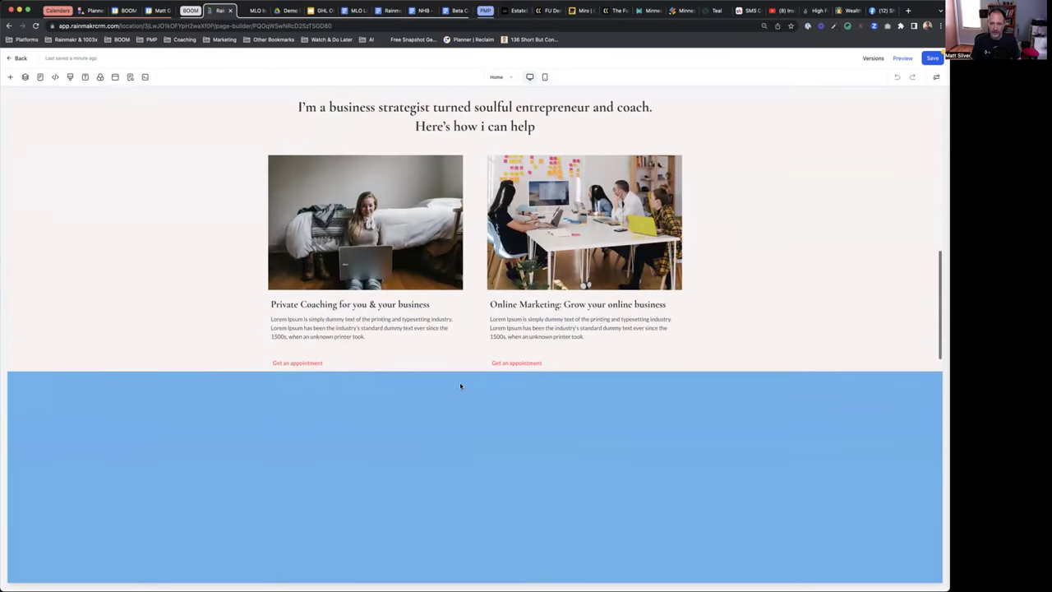
{"action": "scroll", "coordinate": [461, 386], "scroll_direction": "down", "scroll_amount": 2}
{"action": "scroll", "coordinate": [460, 387], "scroll_direction": "down", "scroll_amount": 1}
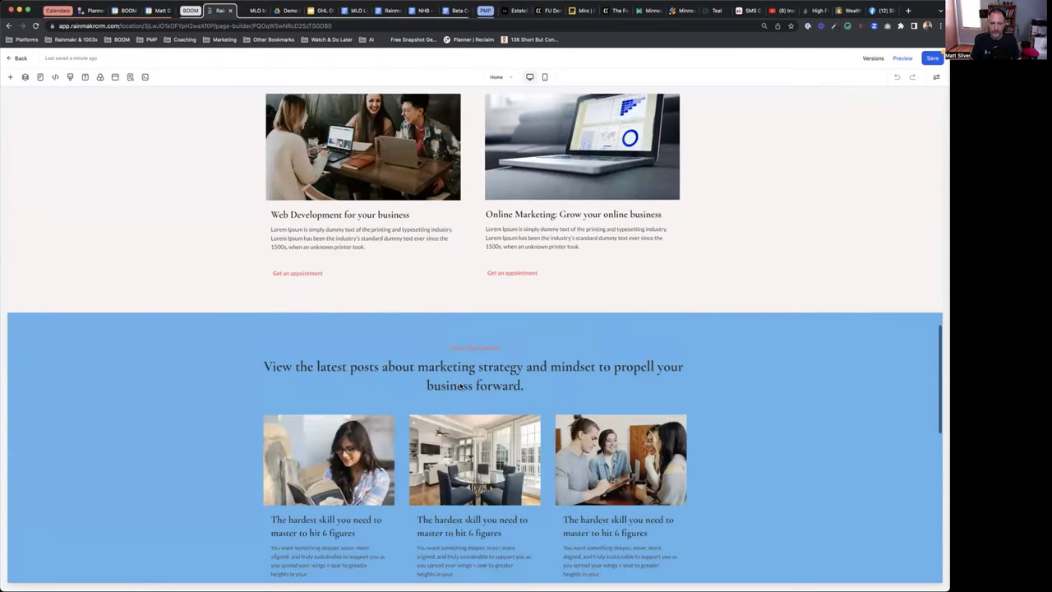
{"action": "scroll", "coordinate": [460, 386], "scroll_direction": "down", "scroll_amount": 1}
{"action": "scroll", "coordinate": [460, 386], "scroll_direction": "down", "scroll_amount": 2}
{"action": "scroll", "coordinate": [461, 386], "scroll_direction": "down", "scroll_amount": 2}
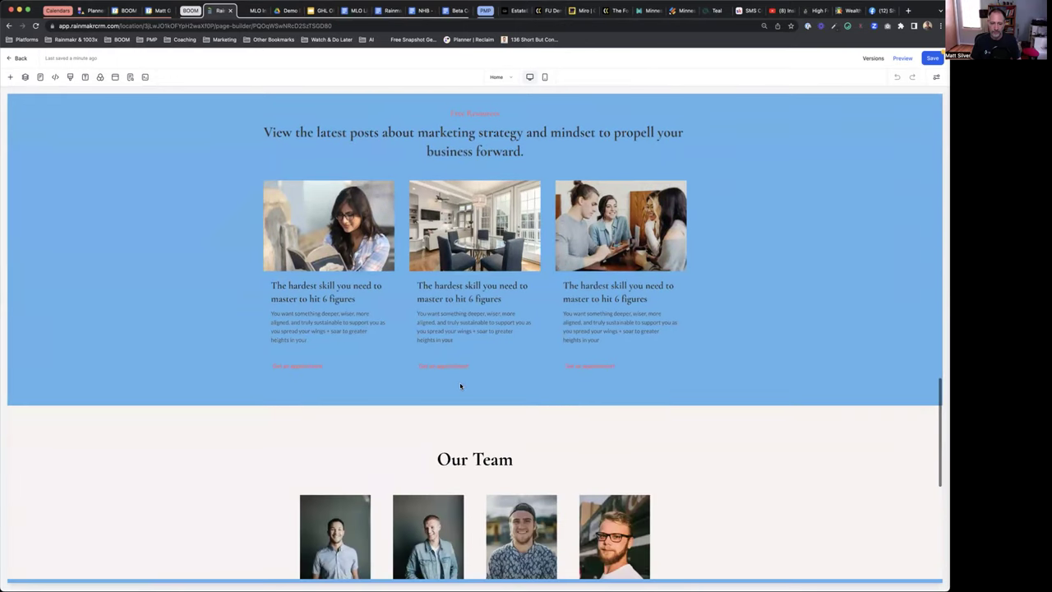
{"action": "scroll", "coordinate": [498, 318], "scroll_direction": "down", "scroll_amount": 1}
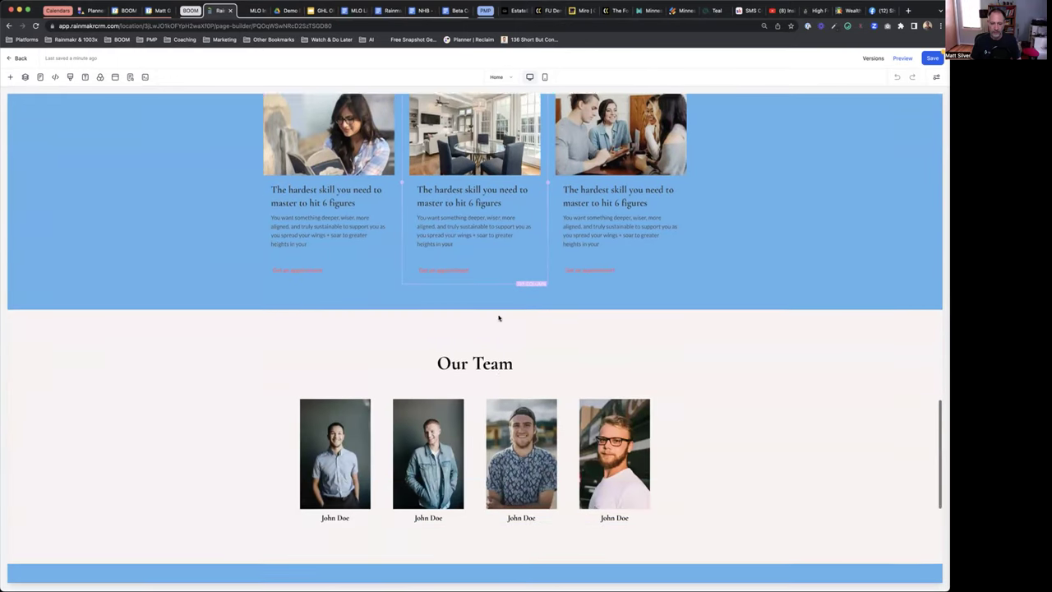
{"action": "scroll", "coordinate": [498, 318], "scroll_direction": "down", "scroll_amount": 2}
{"action": "scroll", "coordinate": [498, 317], "scroll_direction": "down", "scroll_amount": 1}
{"action": "scroll", "coordinate": [499, 317], "scroll_direction": "down", "scroll_amount": 2}
{"action": "scroll", "coordinate": [499, 317], "scroll_direction": "down", "scroll_amount": 1}
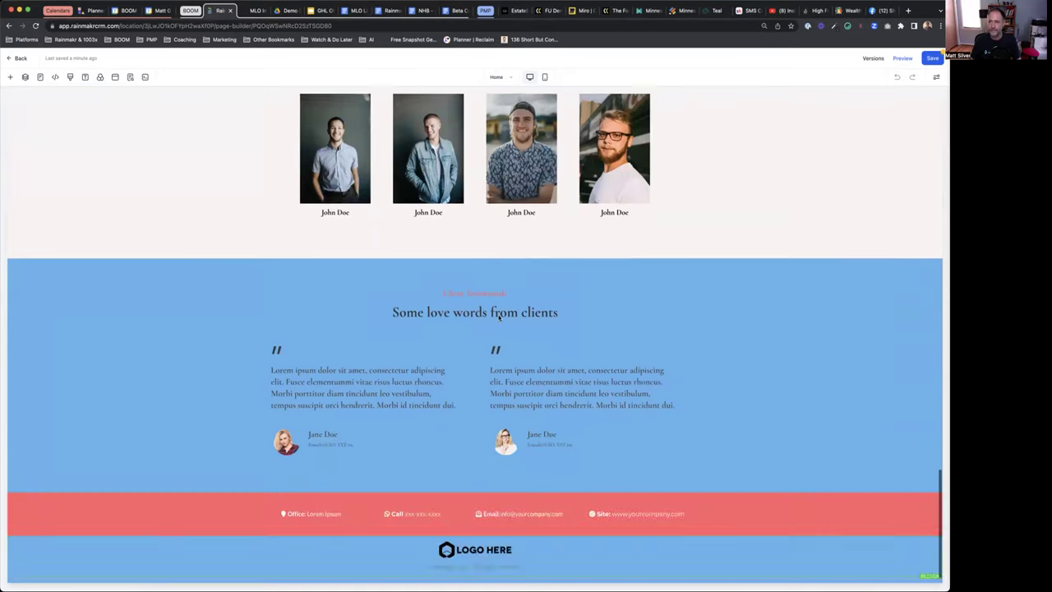
{"action": "scroll", "coordinate": [498, 317], "scroll_direction": "up", "scroll_amount": 10}
{"action": "scroll", "coordinate": [498, 317], "scroll_direction": "up", "scroll_amount": 5}
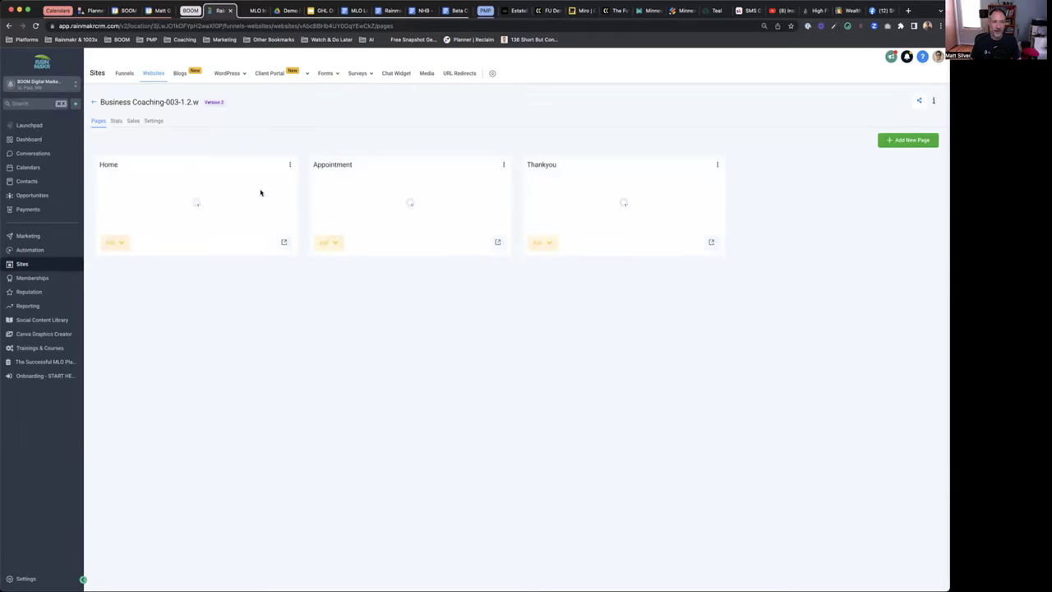
Go back from the Business Coaching website's pages to the Websites list
{"action": "left_click", "coordinate": [94, 101]}
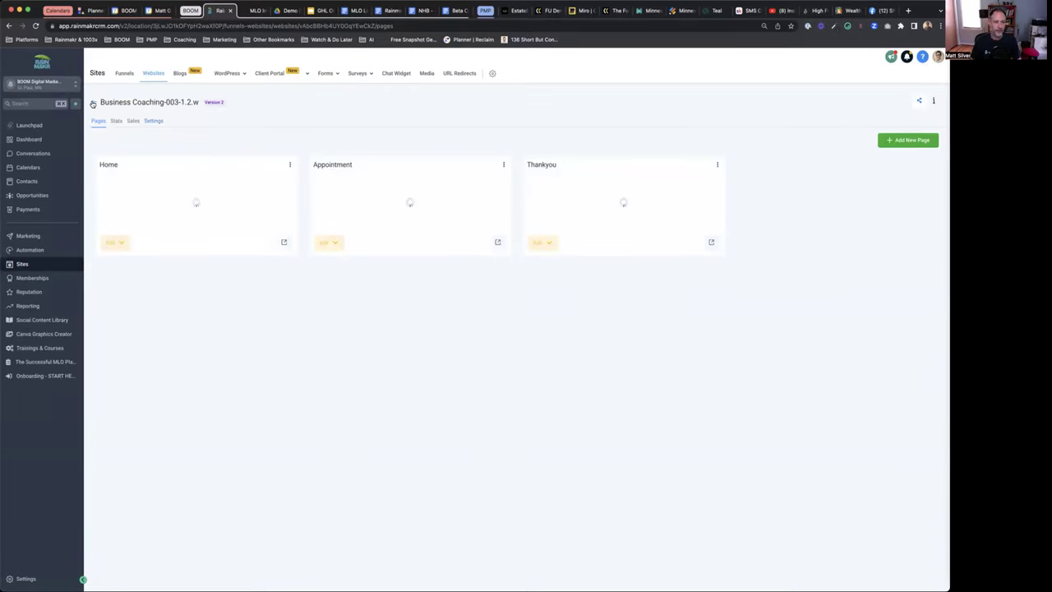